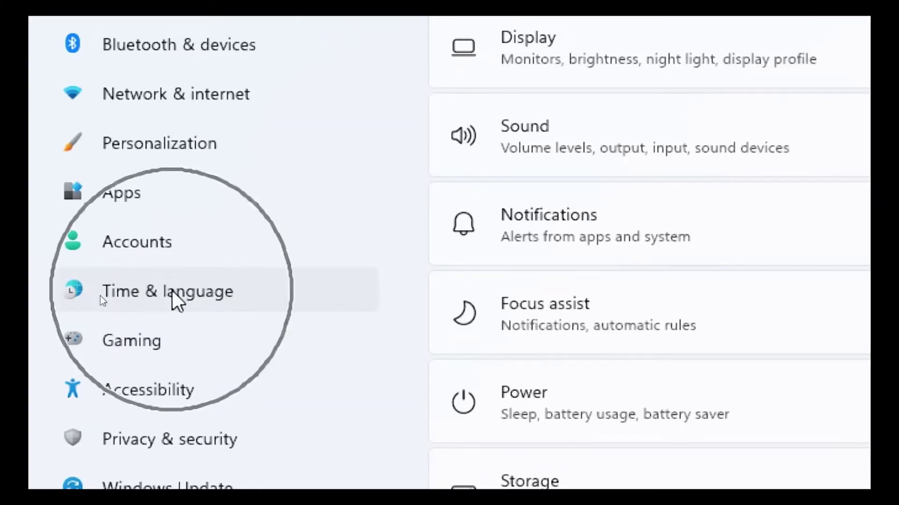
Step: Open the Date & time settings under Time & language and switch Set time automatically off and back on
{"action": "left_click", "coordinate": [101, 296]}
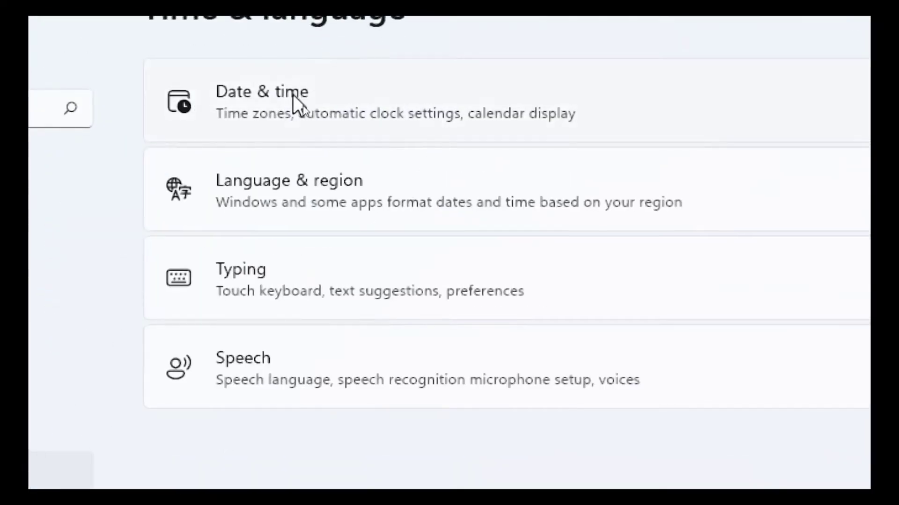
{"action": "left_click", "coordinate": [293, 95]}
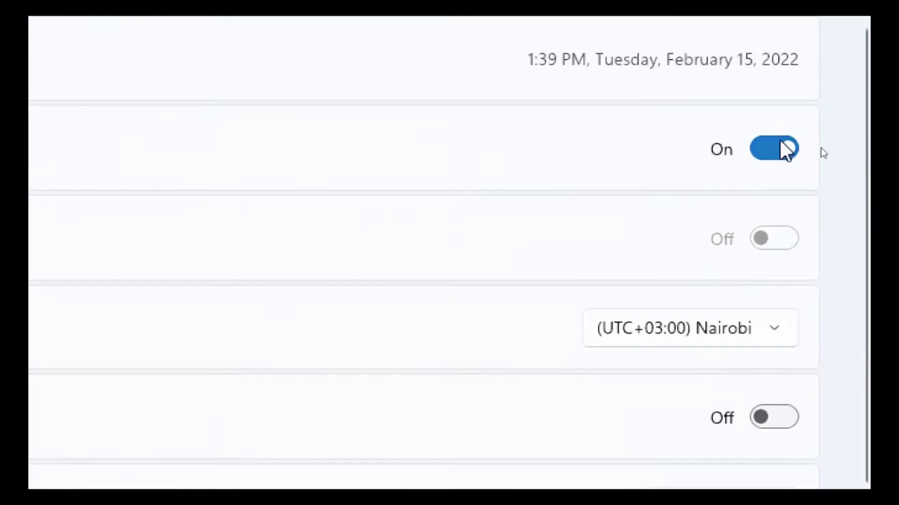
{"action": "left_click", "coordinate": [777, 148]}
{"action": "left_click", "coordinate": [775, 149]}
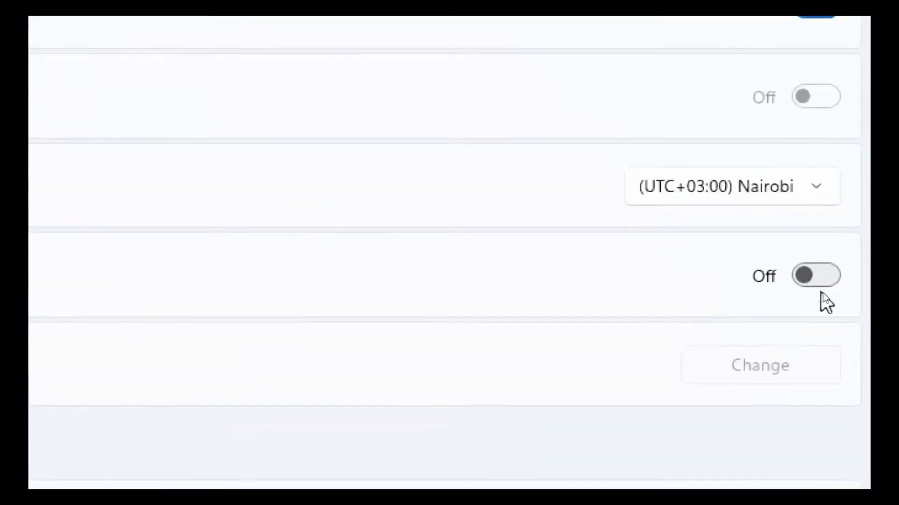
Step: Turn on Set time zone automatically and close the Settings window
{"action": "left_click", "coordinate": [818, 285]}
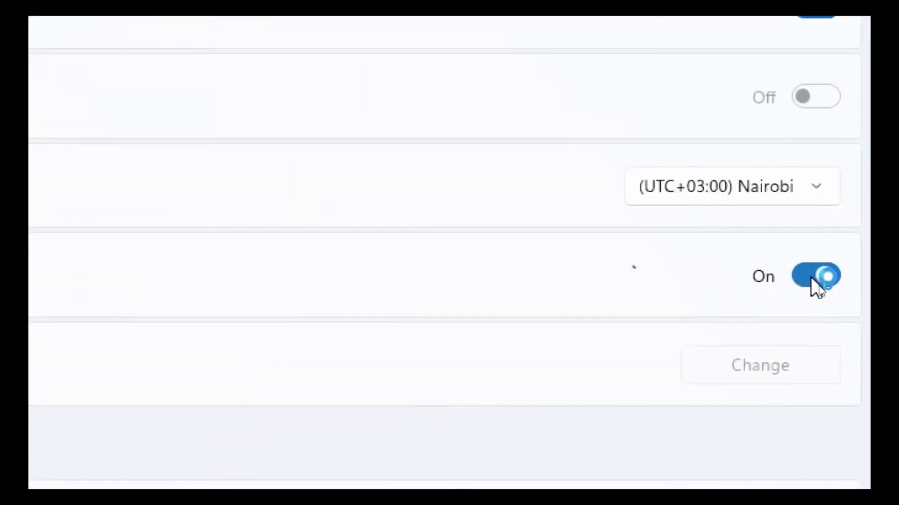
{"action": "left_click", "coordinate": [736, 287]}
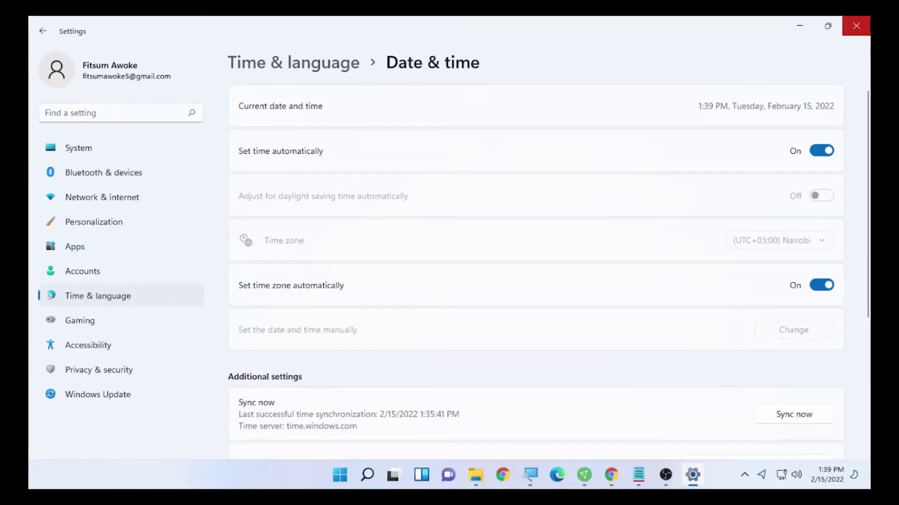
{"action": "left_click", "coordinate": [865, 23]}
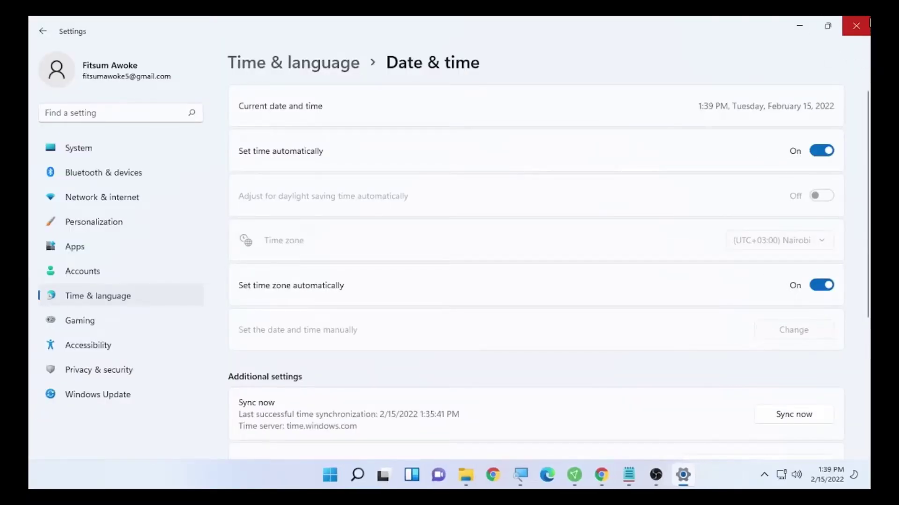
{"action": "left_click", "coordinate": [867, 23]}
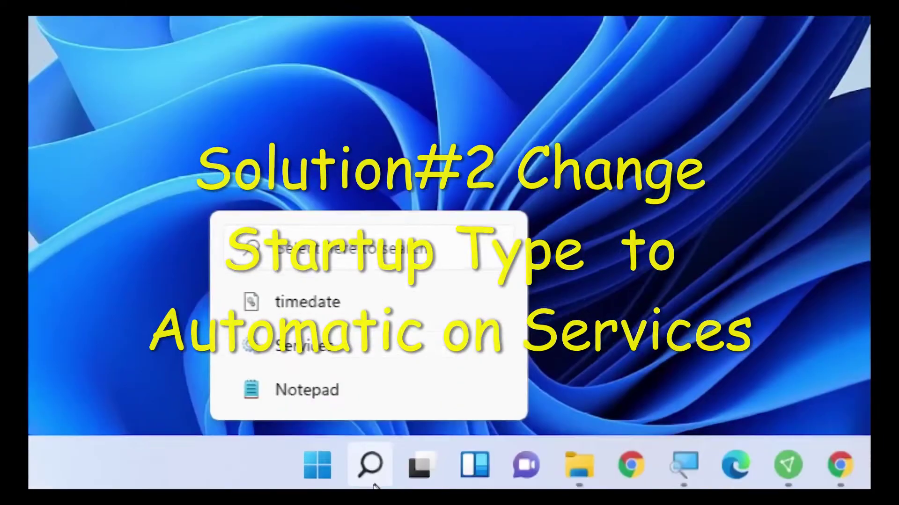
Step: Search Windows for "services" and run the Services app as administrator
{"action": "left_click", "coordinate": [373, 482]}
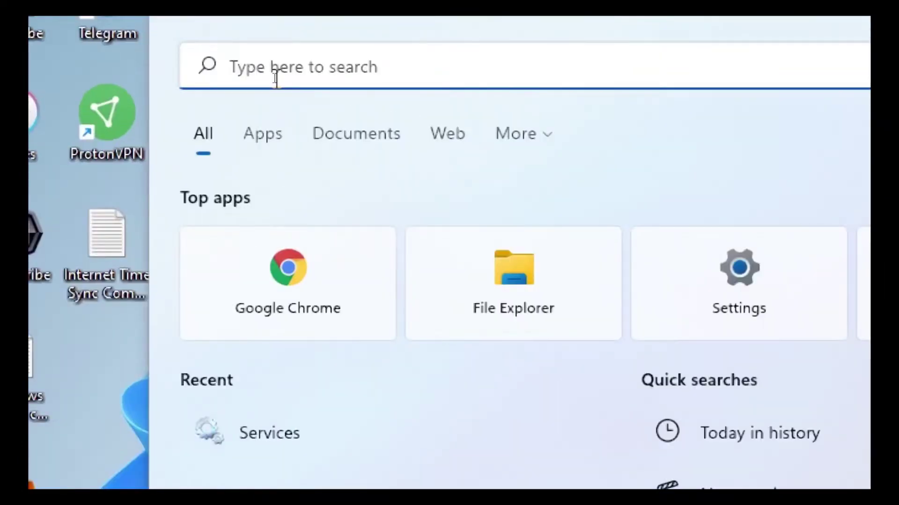
{"action": "type", "text": "services"}
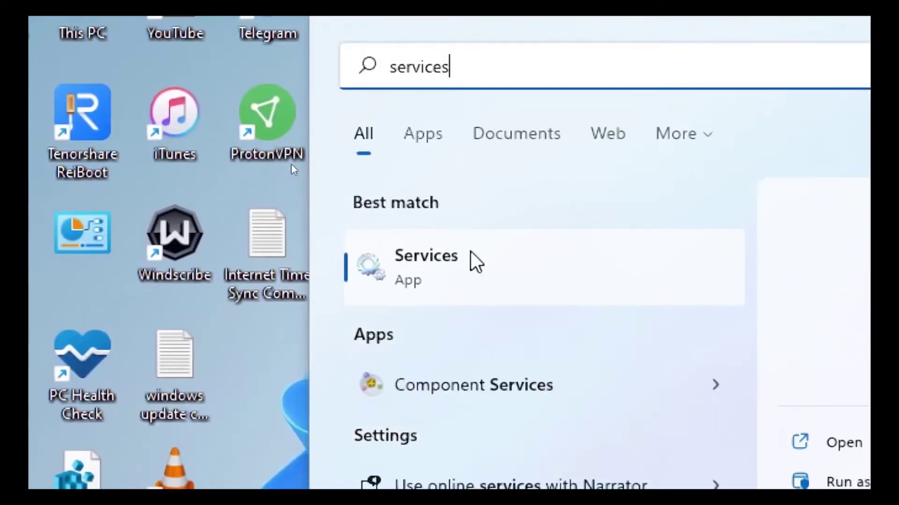
{"action": "right_click", "coordinate": [471, 261]}
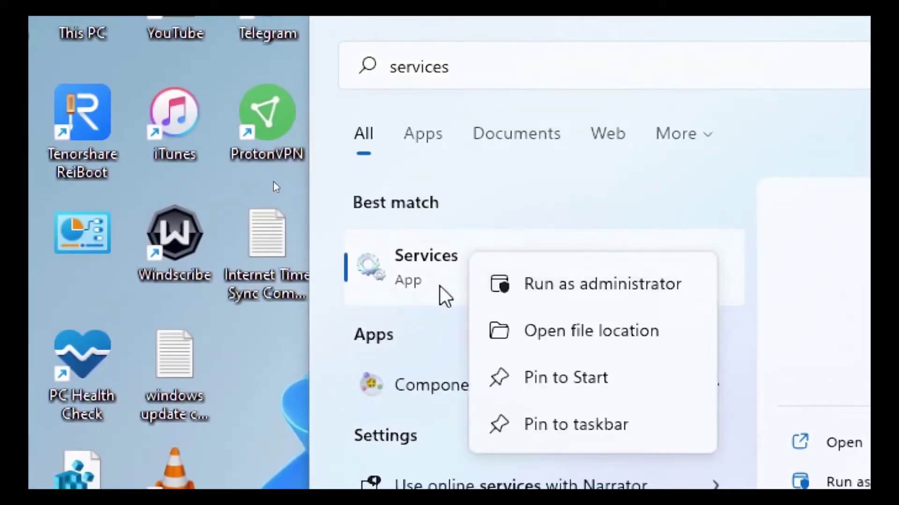
{"action": "right_click", "coordinate": [442, 260]}
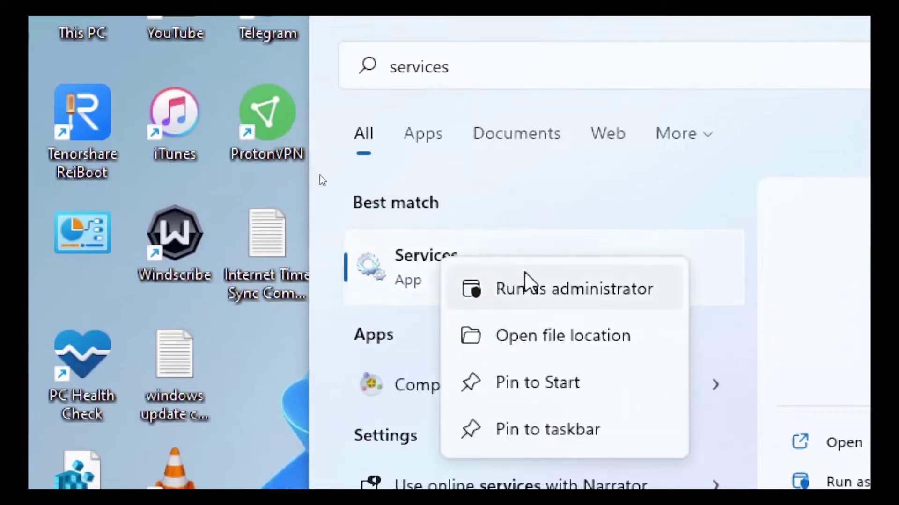
{"action": "left_click", "coordinate": [543, 290]}
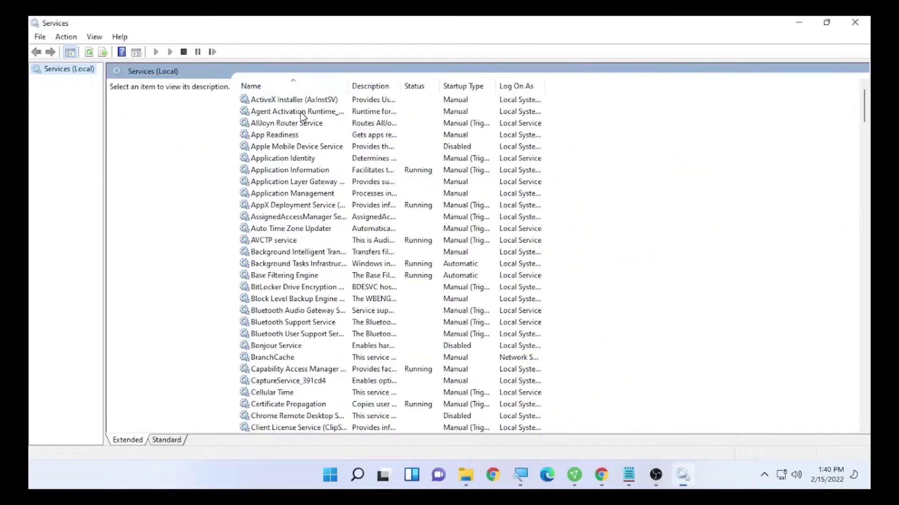
Step: Locate the Windows Time service in the services list and open its properties
{"action": "left_click", "coordinate": [532, 207]}
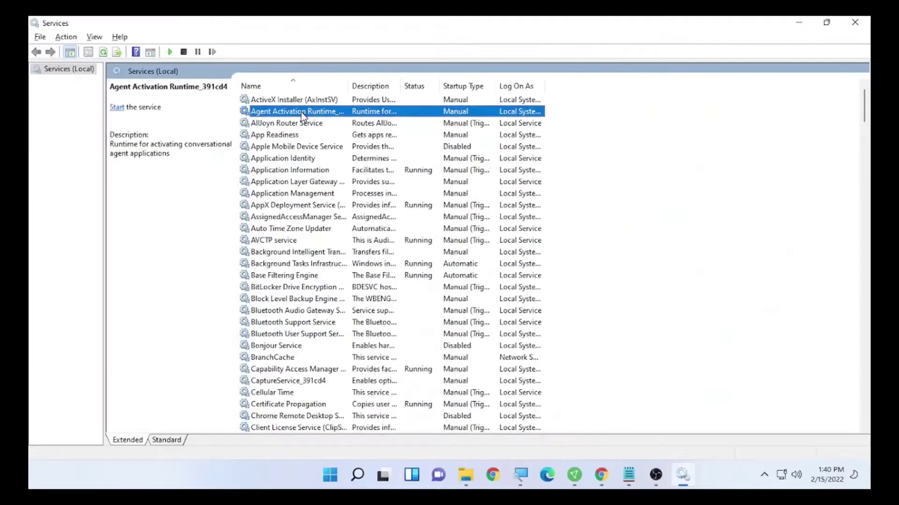
{"action": "scroll", "coordinate": [301, 111], "scroll_direction": "down", "scroll_amount": 2}
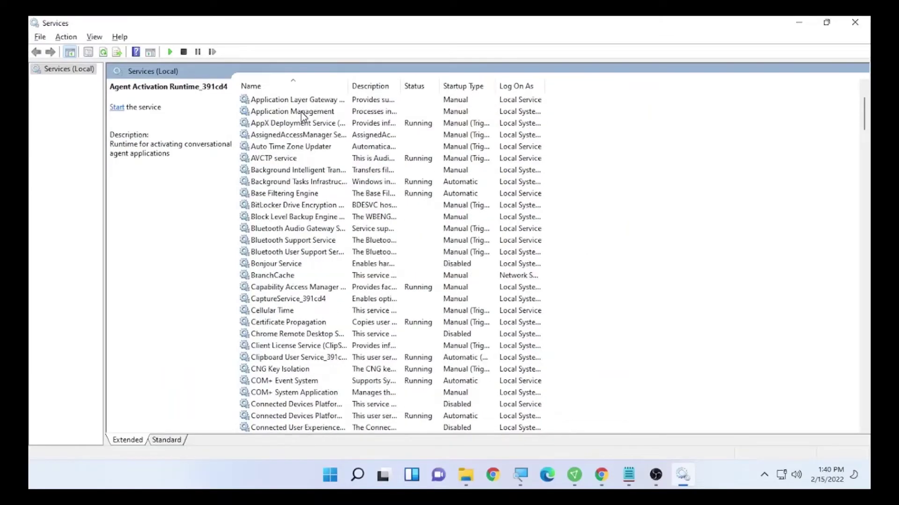
{"action": "scroll", "coordinate": [301, 112], "scroll_direction": "down", "scroll_amount": 2}
{"action": "left_click", "coordinate": [303, 115]}
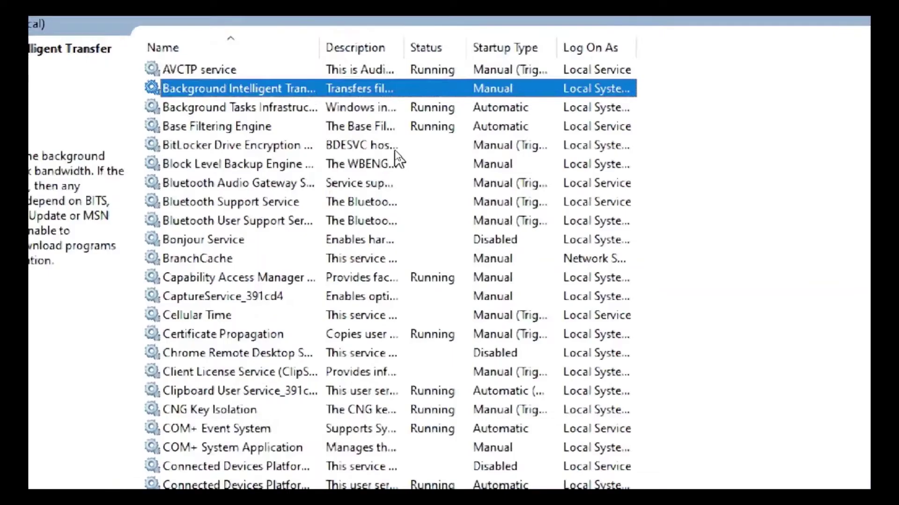
{"action": "key", "text": "w"}
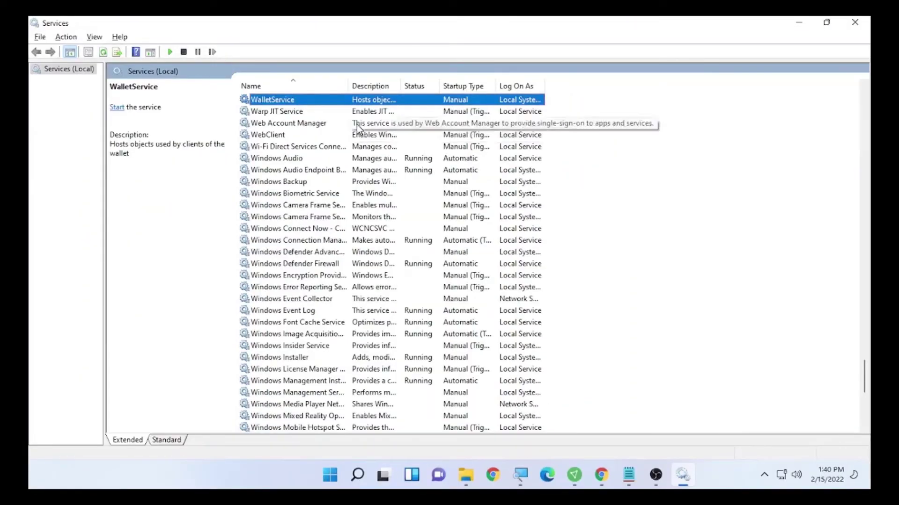
{"action": "scroll", "coordinate": [359, 129], "scroll_direction": "down", "scroll_amount": 8}
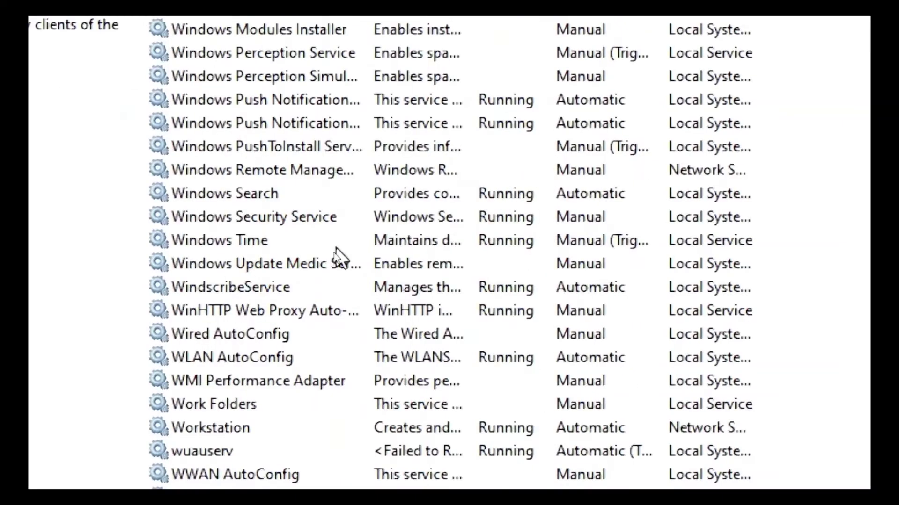
{"action": "left_click", "coordinate": [339, 251]}
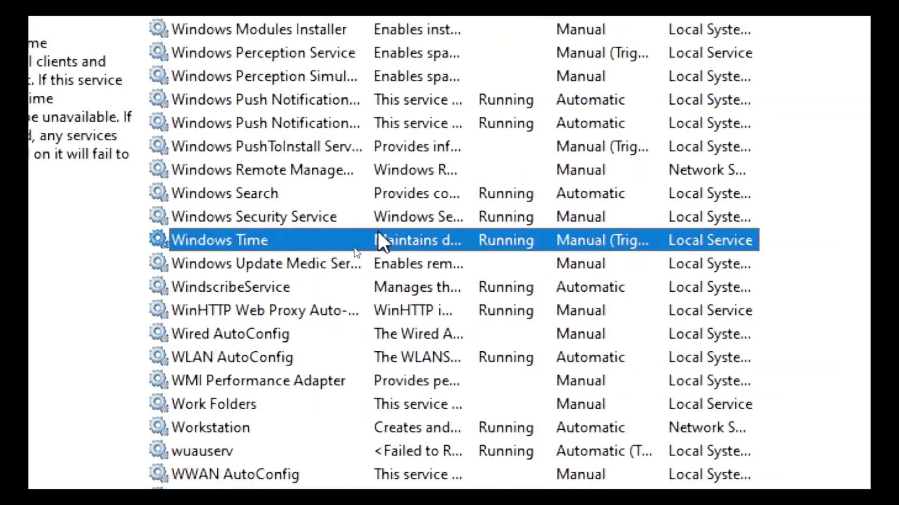
{"action": "right_click", "coordinate": [339, 237]}
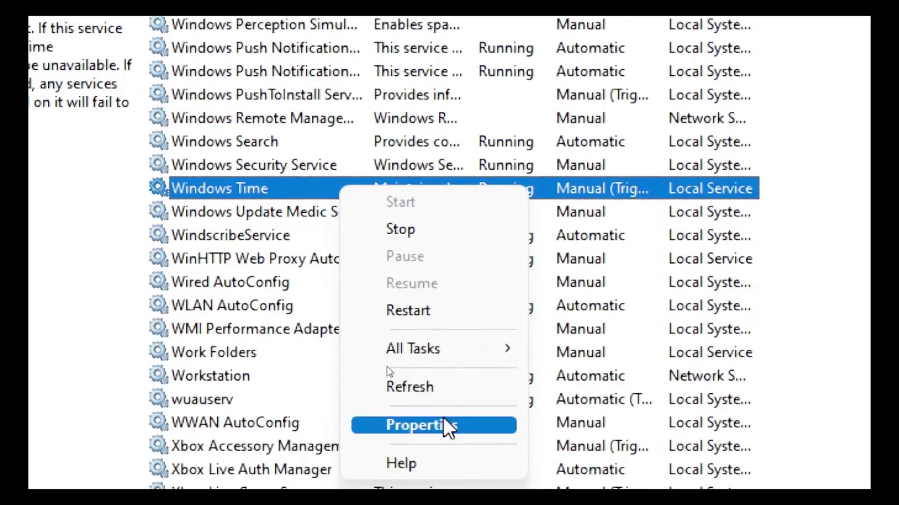
{"action": "left_click", "coordinate": [444, 460]}
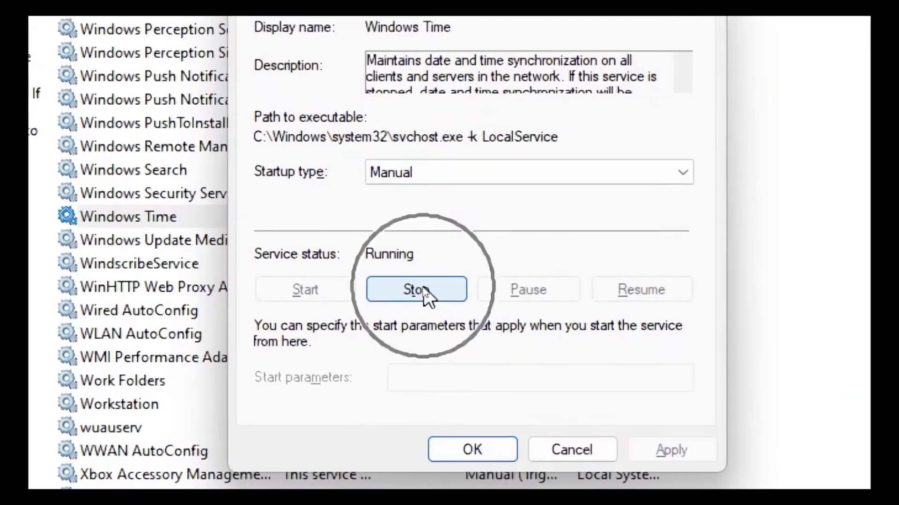
Step: Stop the Windows Time service and set its startup type to Automatic
{"action": "left_click", "coordinate": [426, 292]}
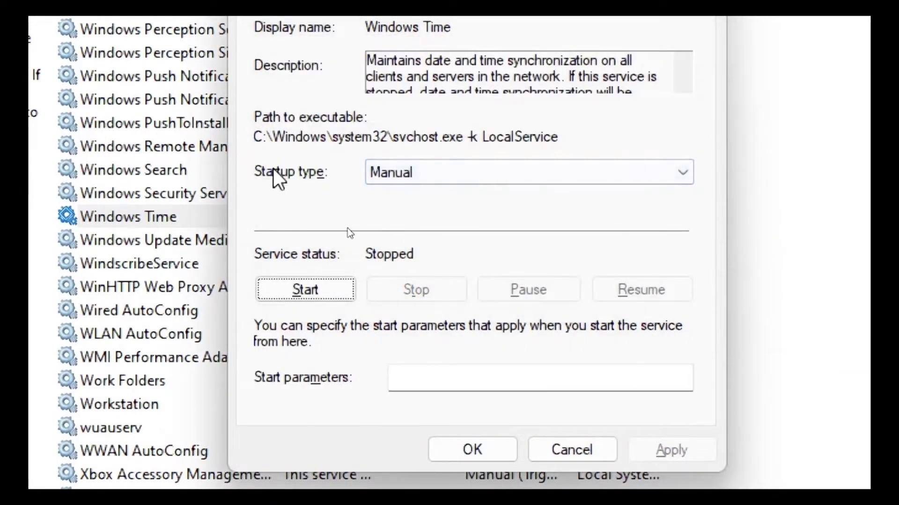
{"action": "left_click", "coordinate": [465, 170]}
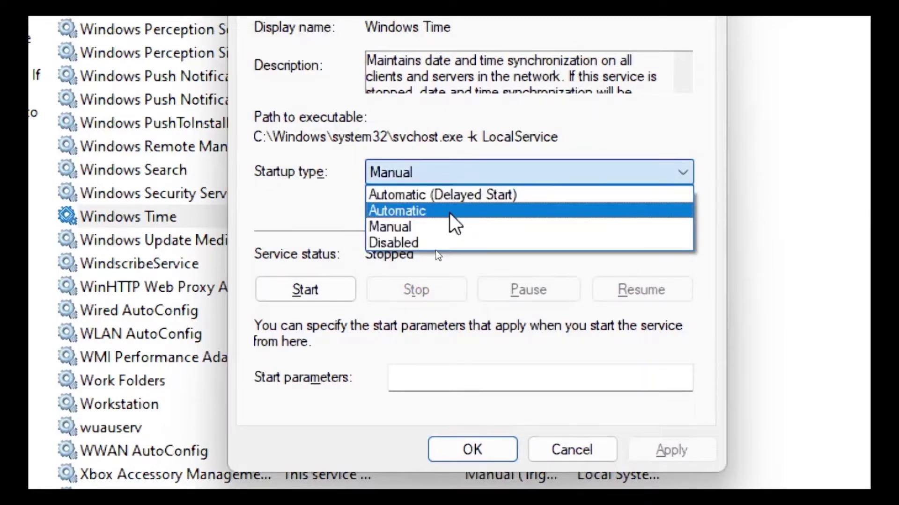
{"action": "left_click", "coordinate": [449, 211]}
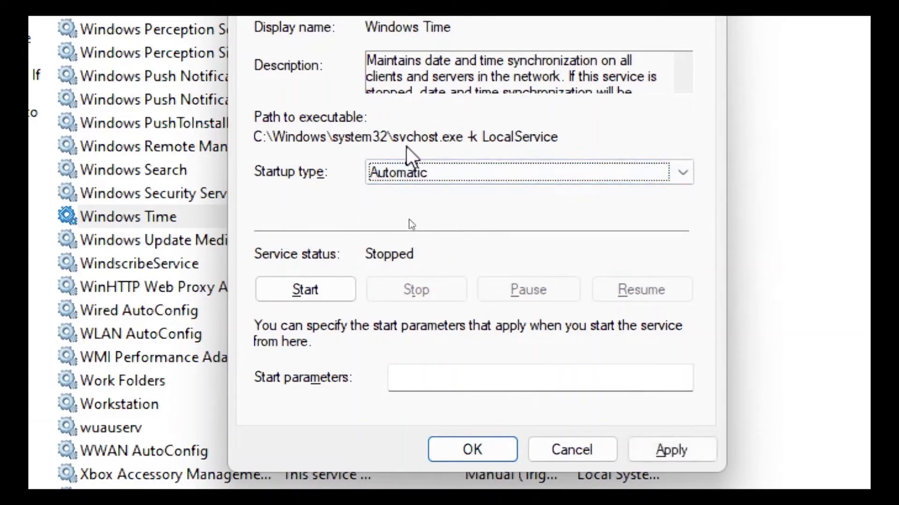
Step: Start the Windows Time service again, then apply the property changes and close the dialog
{"action": "left_click", "coordinate": [309, 293]}
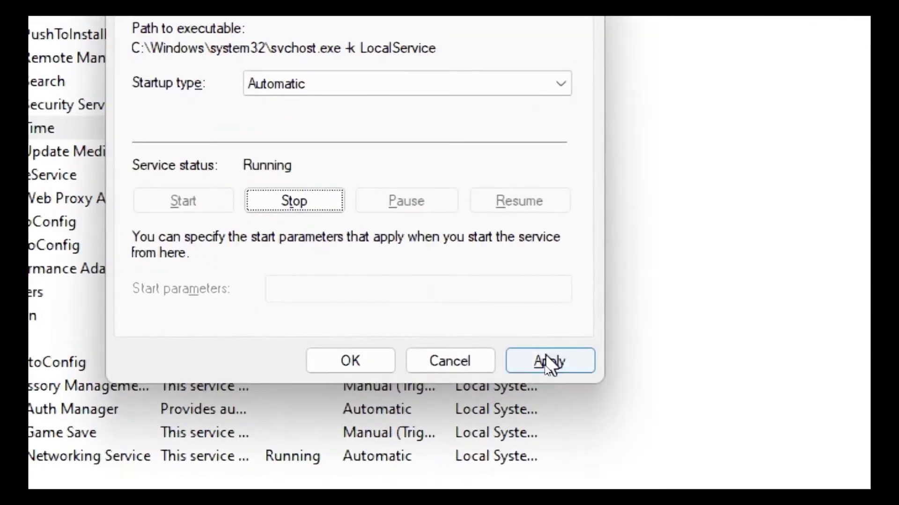
{"action": "left_click", "coordinate": [548, 364]}
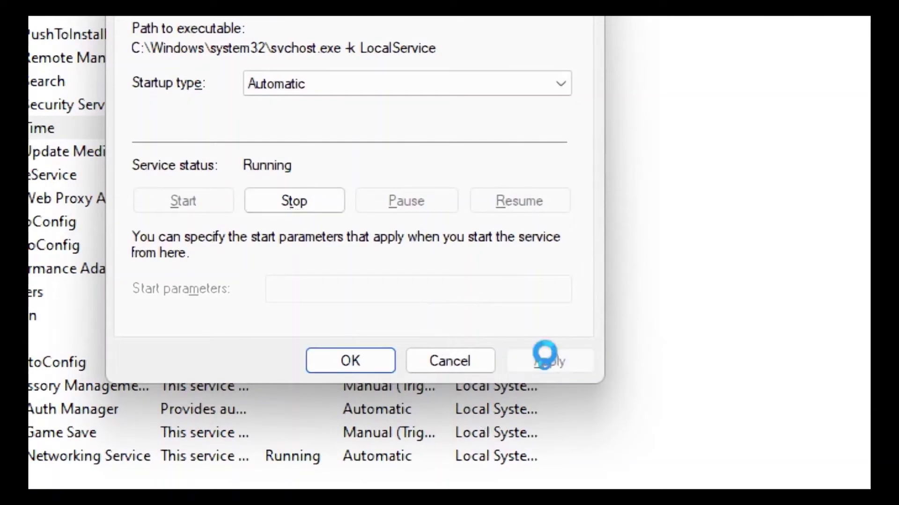
{"action": "left_click", "coordinate": [356, 355]}
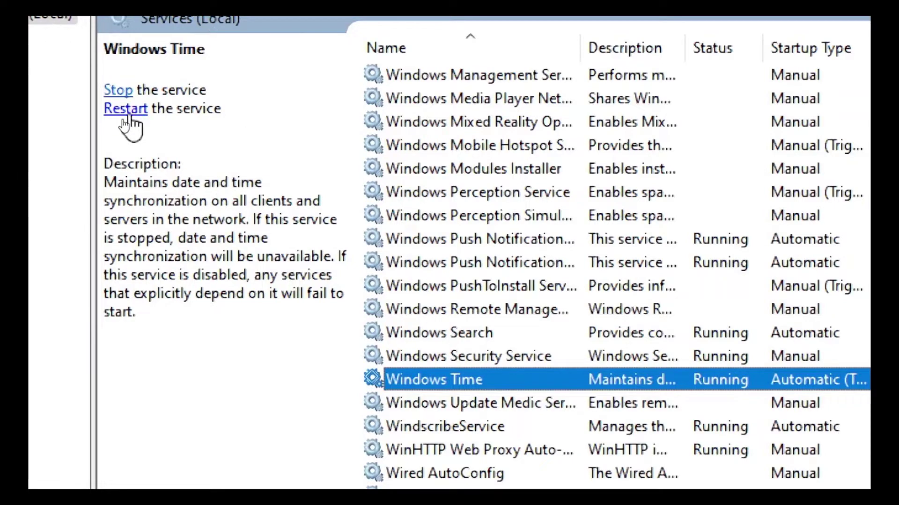
Step: Restart the Windows Time service from the services list and close the Services window
{"action": "left_click", "coordinate": [125, 116]}
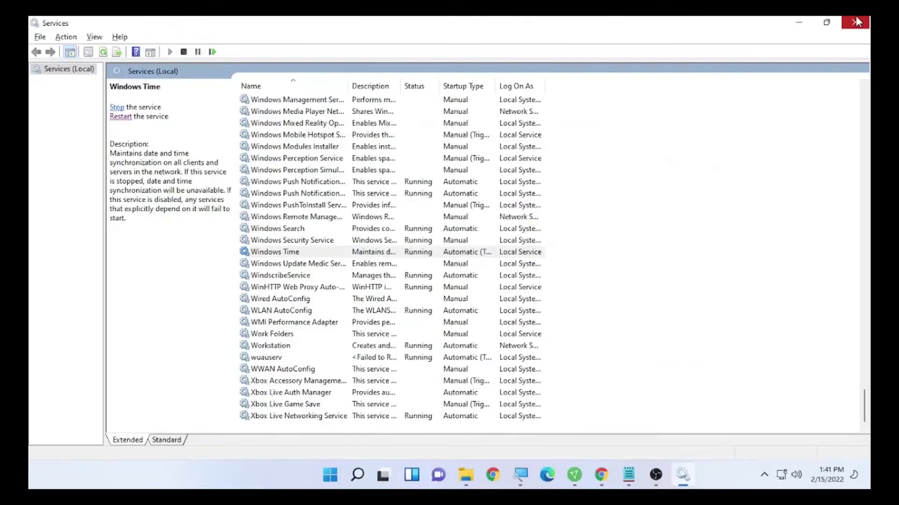
{"action": "left_click", "coordinate": [856, 22]}
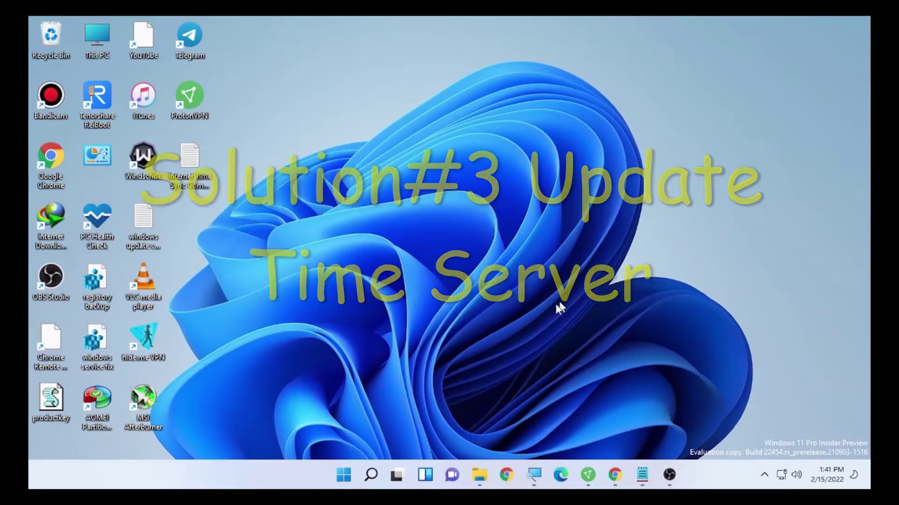
Step: Search Windows for timedate.cpl, open the Date and Time dialog and show its Internet Time settings
{"action": "left_click", "coordinate": [371, 483]}
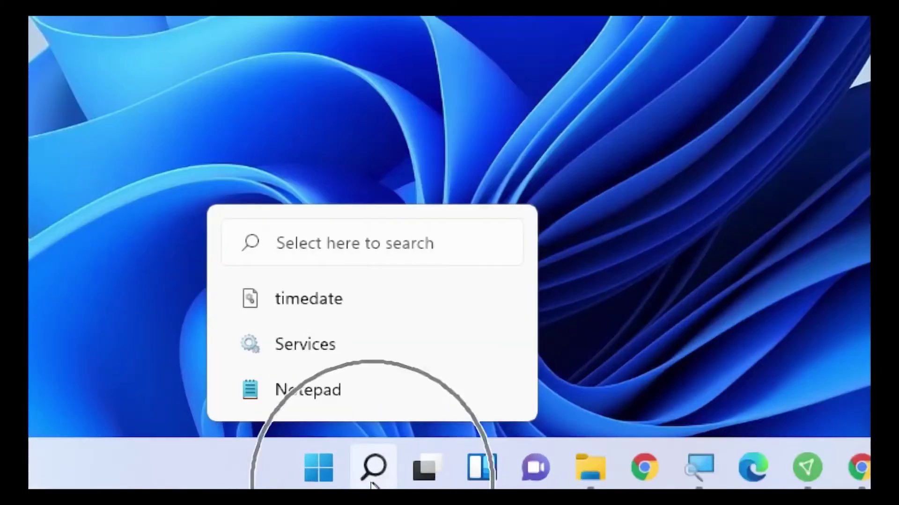
{"action": "left_click", "coordinate": [371, 482]}
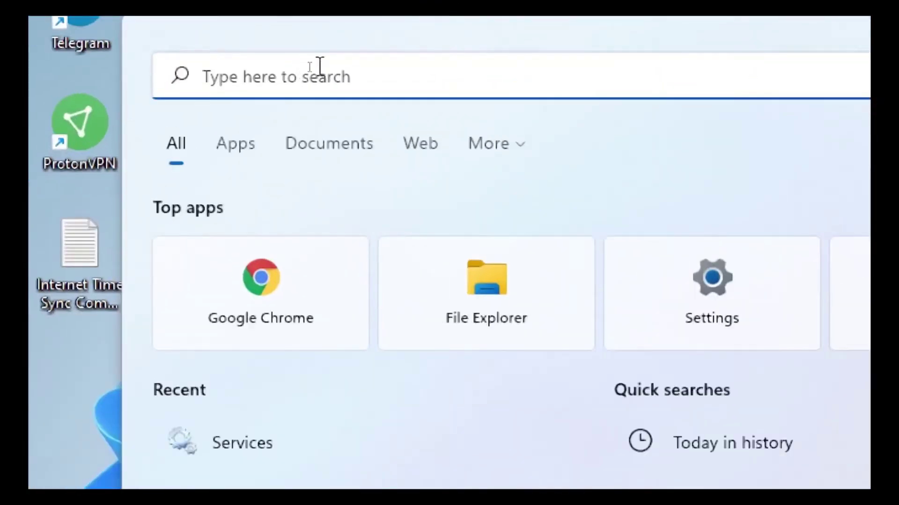
{"action": "type", "text": "time"}
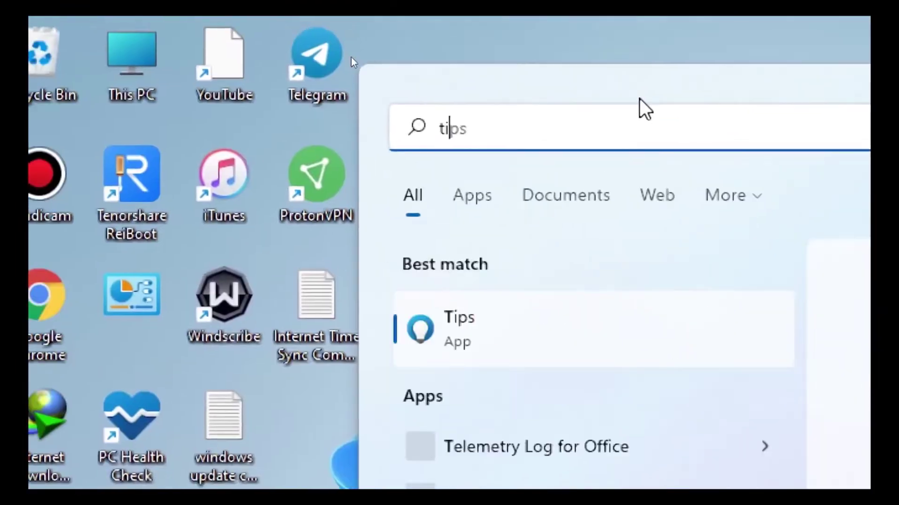
{"action": "type", "text": "date.c"}
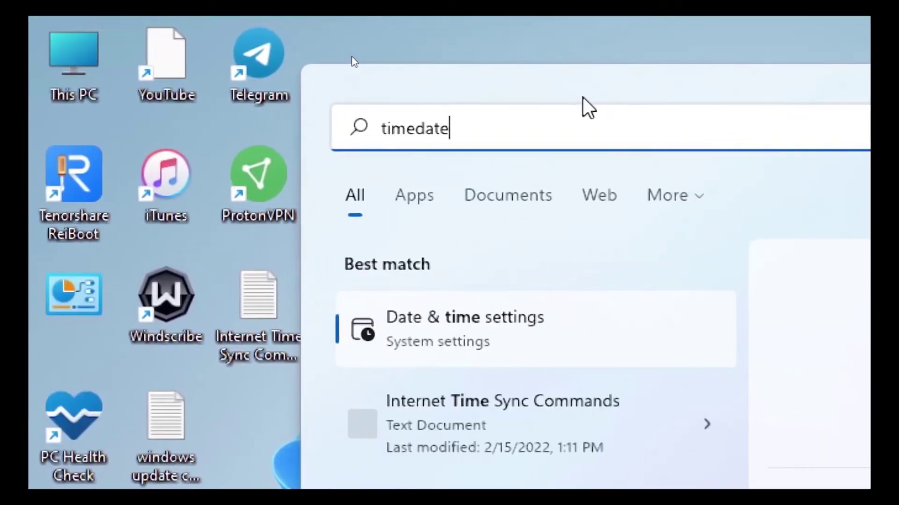
{"action": "type", "text": "pl"}
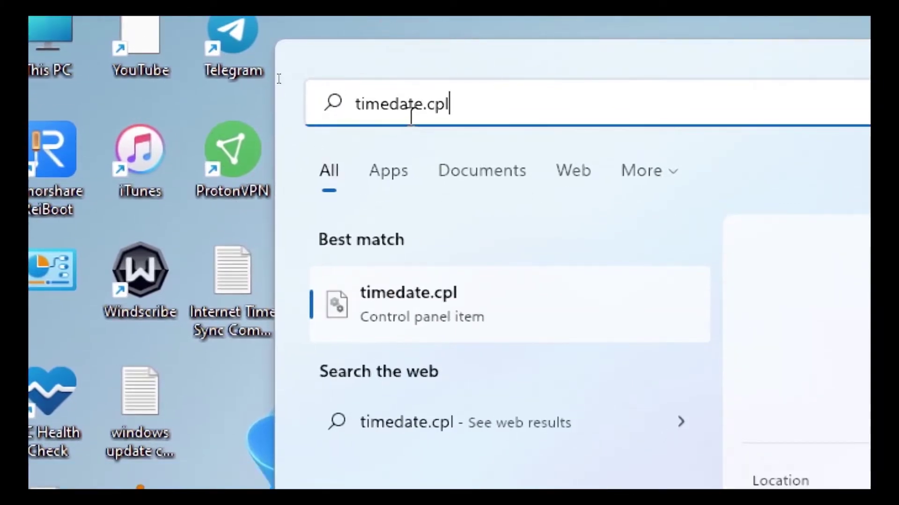
{"action": "left_click", "coordinate": [442, 312]}
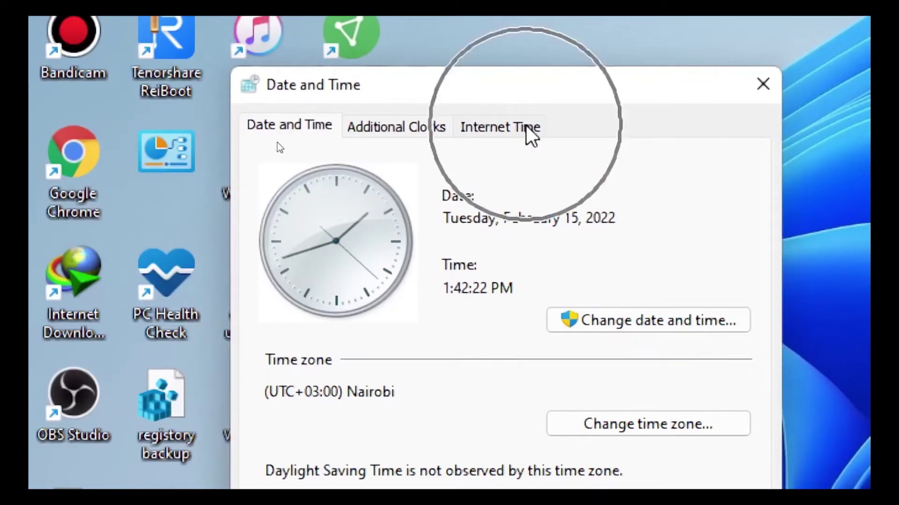
{"action": "left_click", "coordinate": [527, 131]}
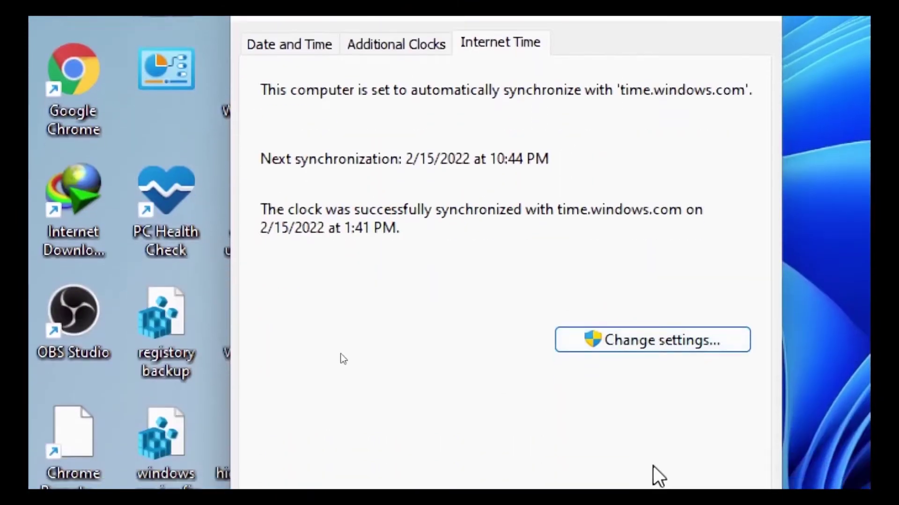
Step: Change the Internet time server to time.nist.gov, synchronize the clock with it, and confirm both open dialogs
{"action": "left_click", "coordinate": [658, 341]}
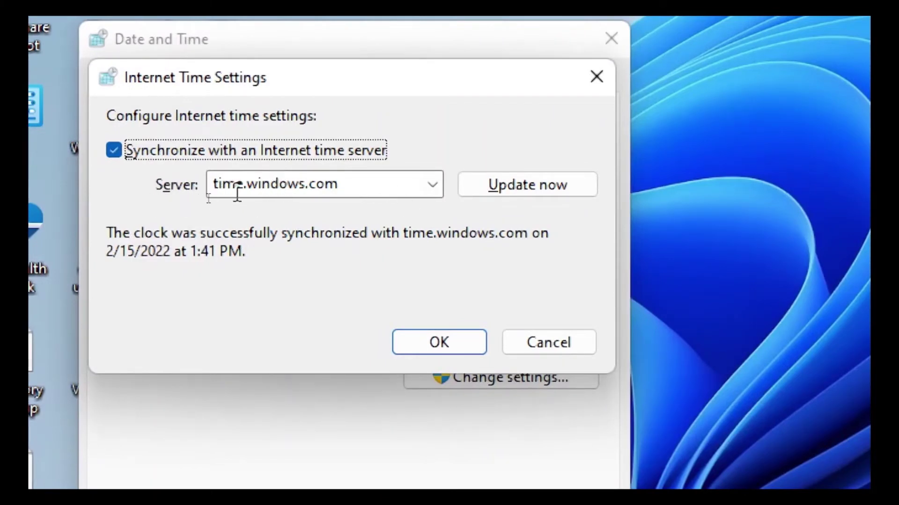
{"action": "left_click", "coordinate": [441, 188]}
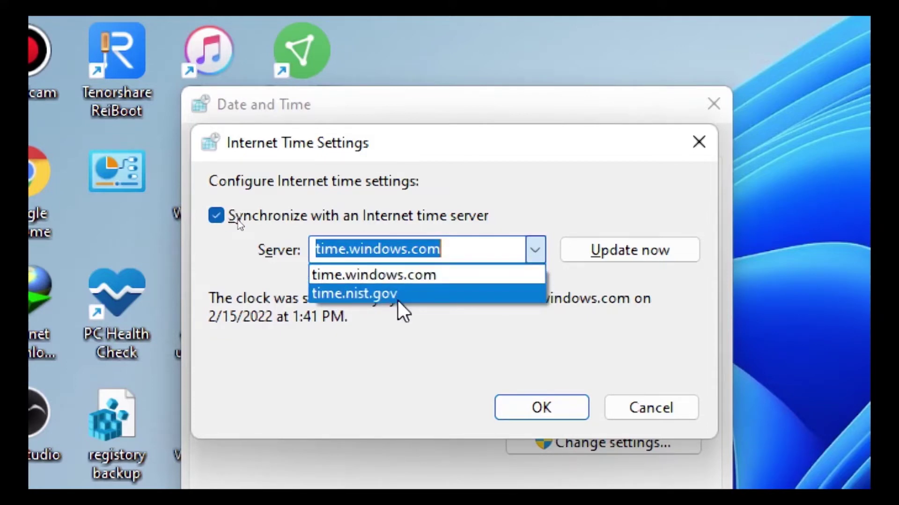
{"action": "left_click", "coordinate": [399, 294]}
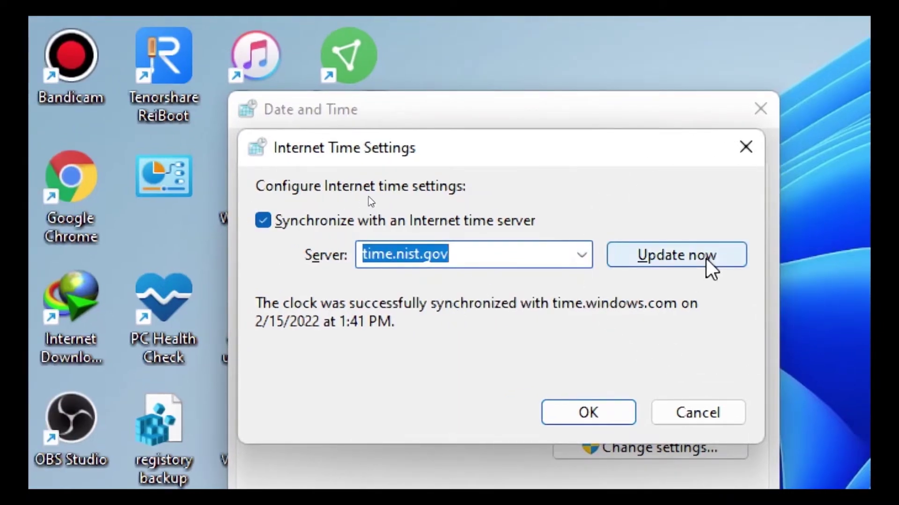
{"action": "left_click", "coordinate": [707, 261]}
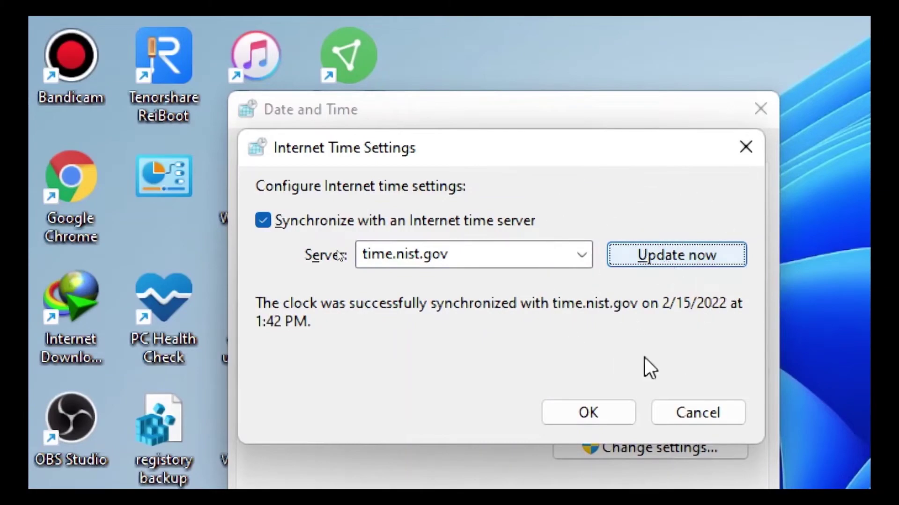
{"action": "left_click", "coordinate": [591, 414]}
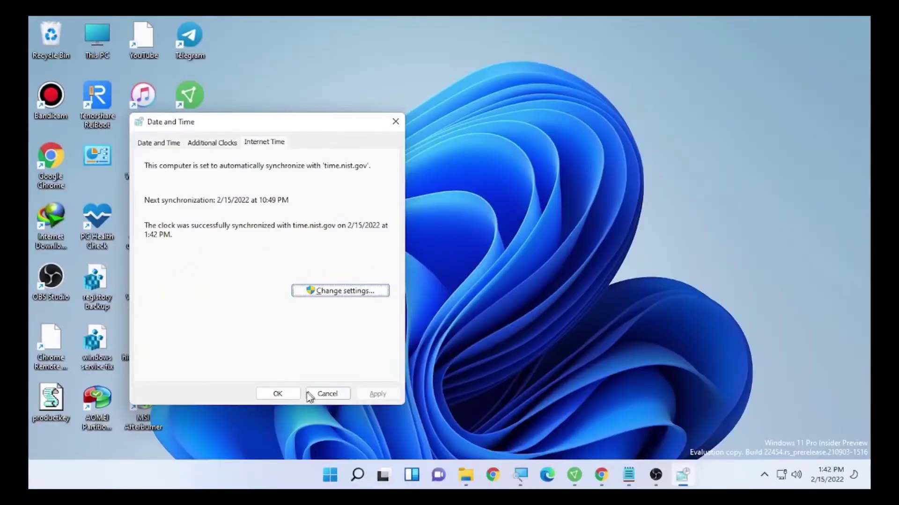
{"action": "left_click", "coordinate": [291, 393]}
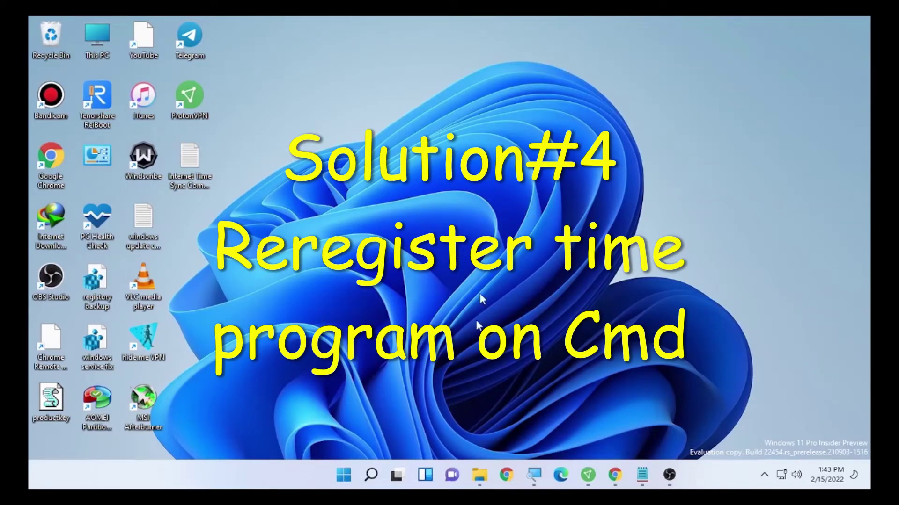
Step: Search Windows for cmd and run Command Prompt as administrator
{"action": "left_click", "coordinate": [372, 475]}
{"action": "left_click", "coordinate": [364, 480]}
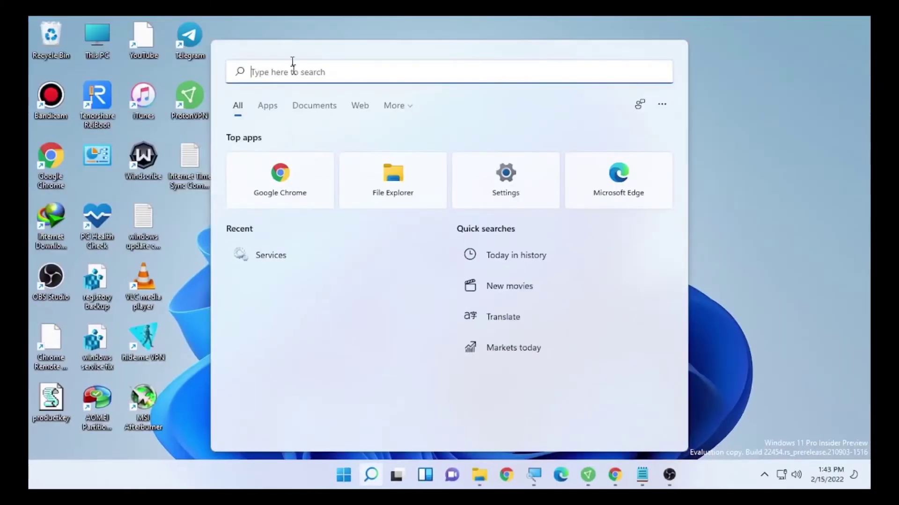
{"action": "type", "text": "cmd"}
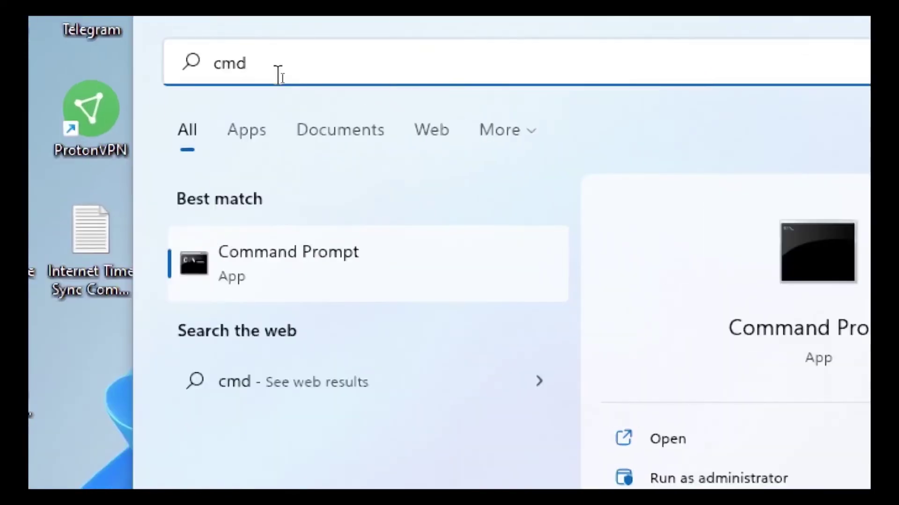
{"action": "left_click", "coordinate": [278, 78]}
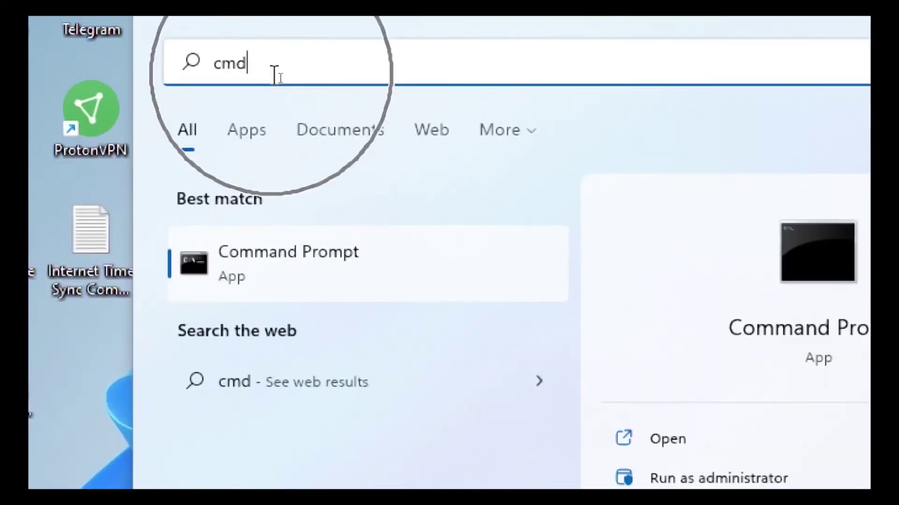
{"action": "right_click", "coordinate": [299, 283]}
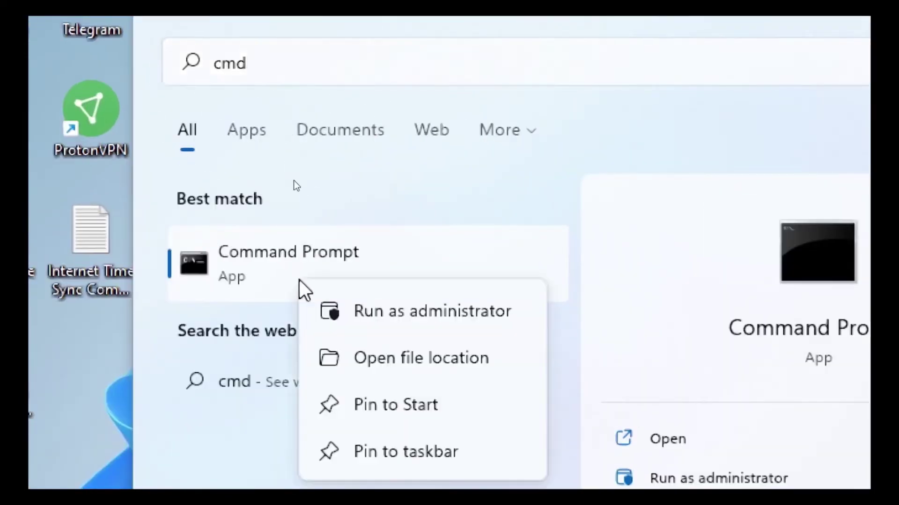
{"action": "left_click", "coordinate": [385, 313]}
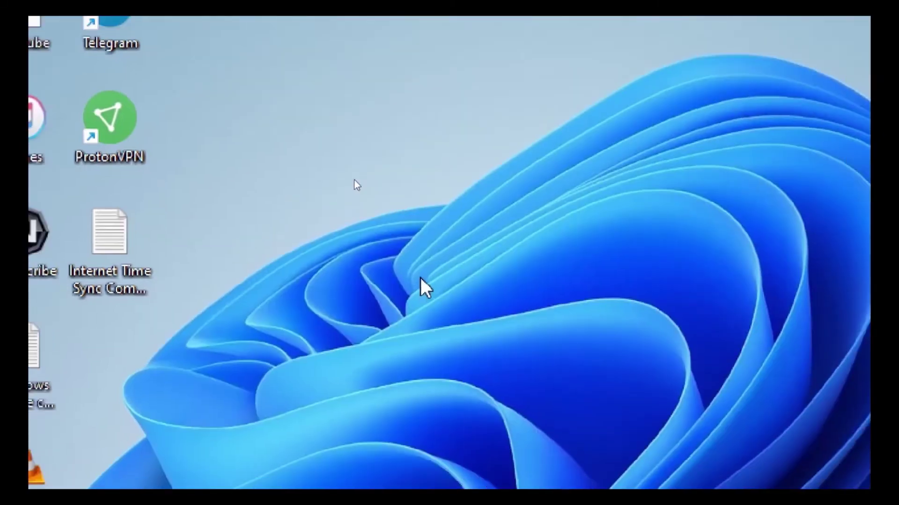
{"action": "left_click", "coordinate": [355, 182]}
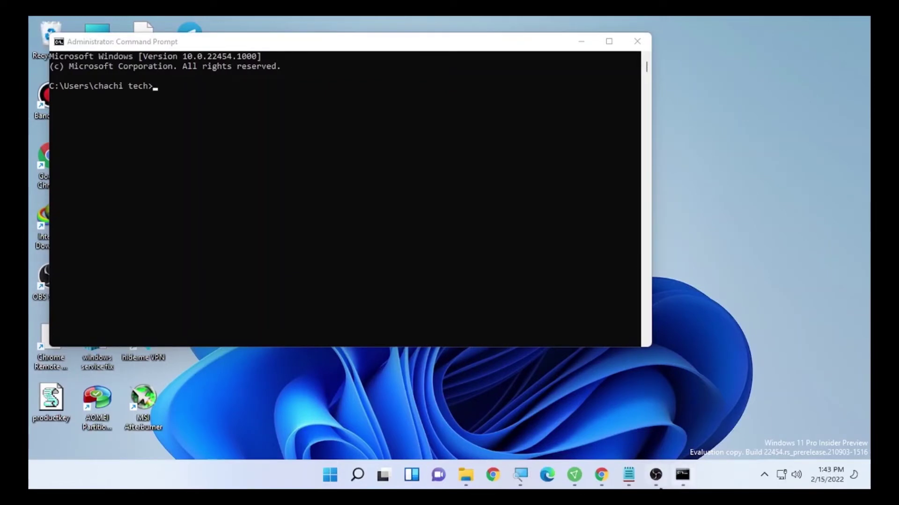
Step: Open the Internet Time Sync Commands notes, copy net stop w32time from Solution #4 and run it in Command Prompt
{"action": "left_click", "coordinate": [635, 474]}
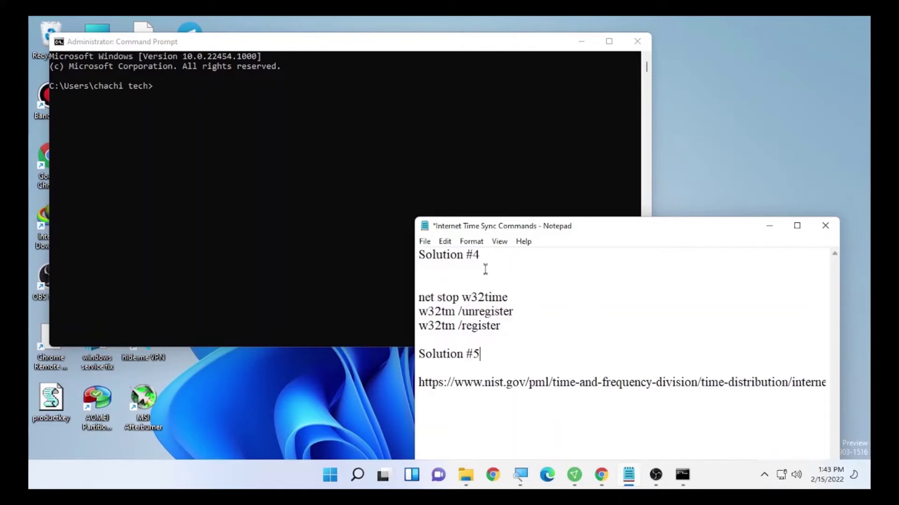
{"action": "left_click_drag", "start_coordinate": [482, 255], "coordinate": [426, 256]}
{"action": "left_click", "coordinate": [512, 293]}
{"action": "left_click_drag", "start_coordinate": [511, 300], "coordinate": [424, 298]}
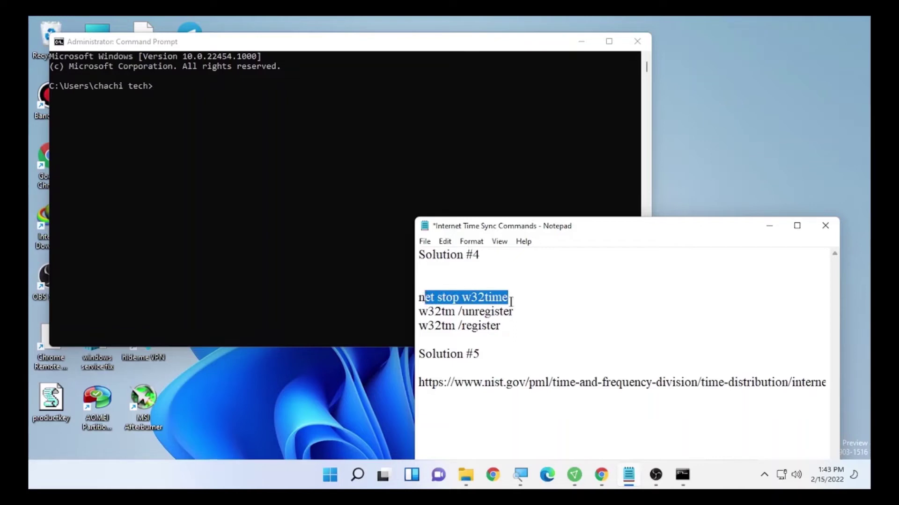
{"action": "left_click_drag", "start_coordinate": [511, 300], "coordinate": [430, 298]}
{"action": "right_click", "coordinate": [440, 298]}
{"action": "left_click", "coordinate": [472, 146]}
{"action": "left_click", "coordinate": [201, 86]}
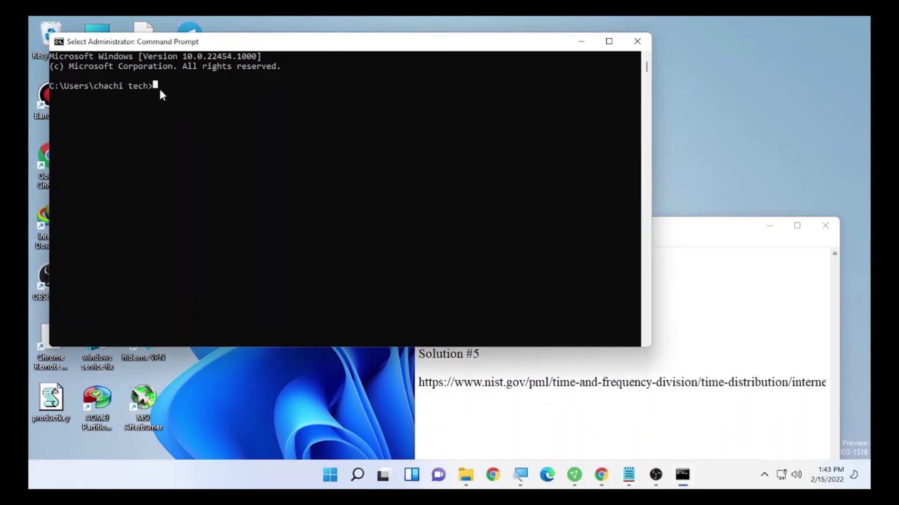
{"action": "right_click", "coordinate": [519, 301]}
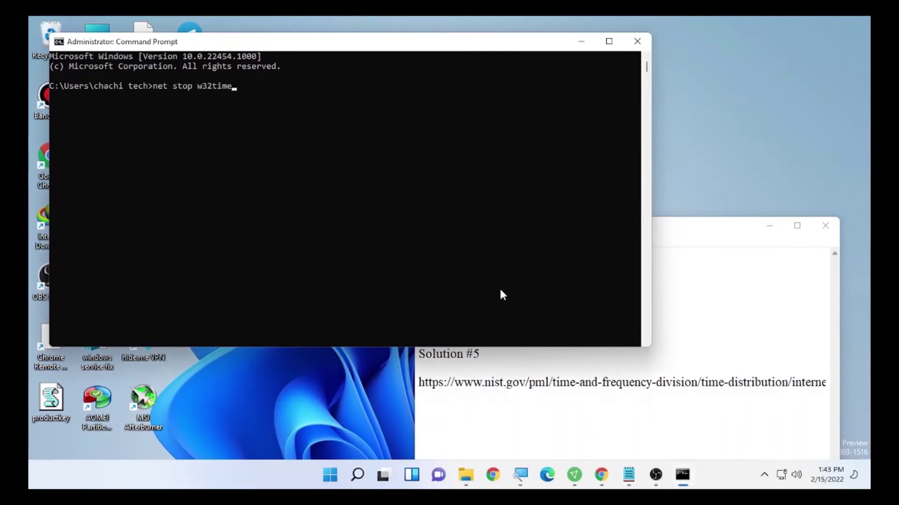
{"action": "key", "text": "Return"}
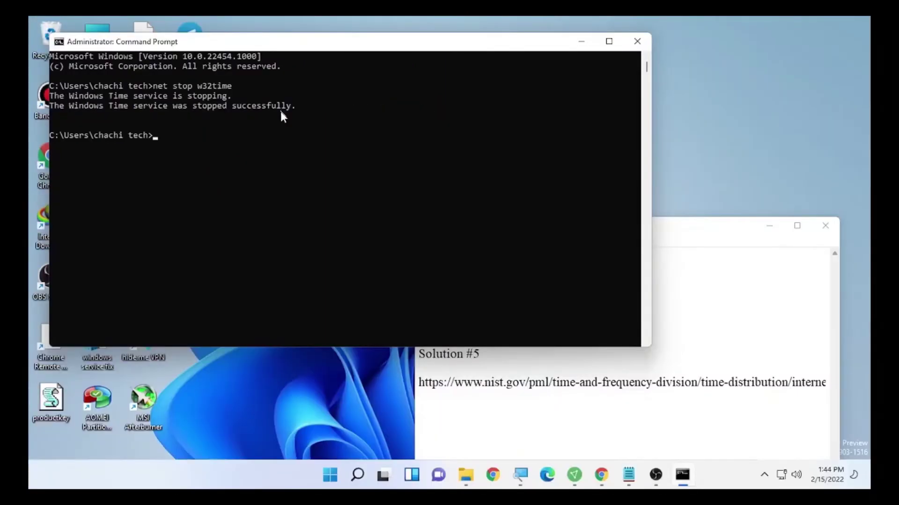
Step: Copy the w32tm /unregister command from the notes and run it in Command Prompt
{"action": "left_click", "coordinate": [482, 367]}
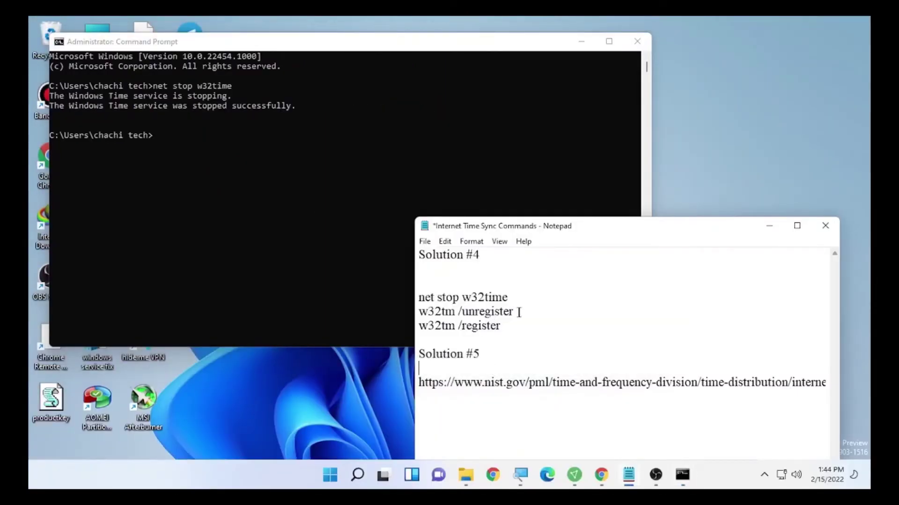
{"action": "left_click_drag", "start_coordinate": [519, 312], "coordinate": [423, 316]}
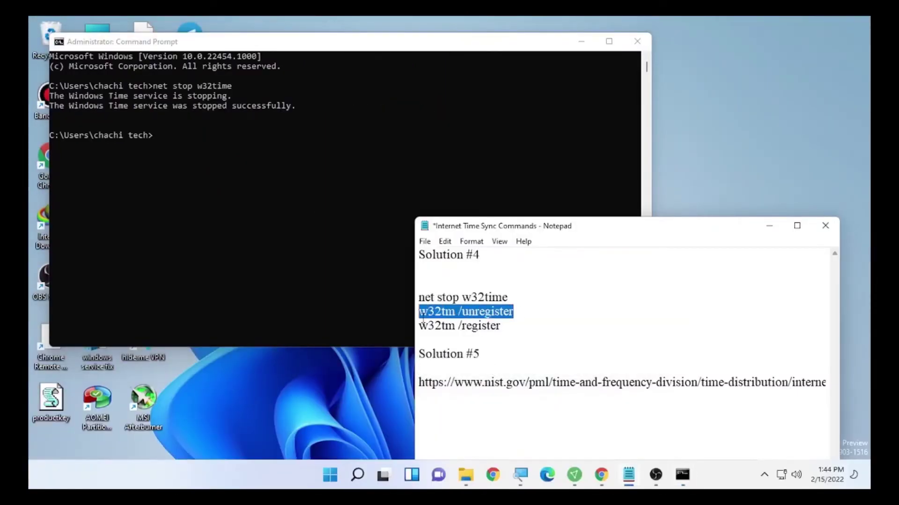
{"action": "right_click", "coordinate": [448, 314]}
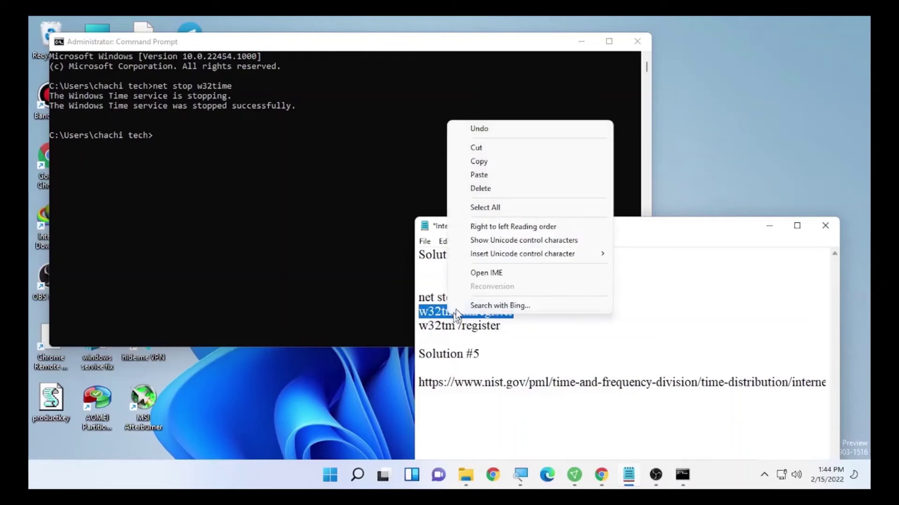
{"action": "left_click", "coordinate": [481, 161]}
{"action": "left_click", "coordinate": [180, 140]}
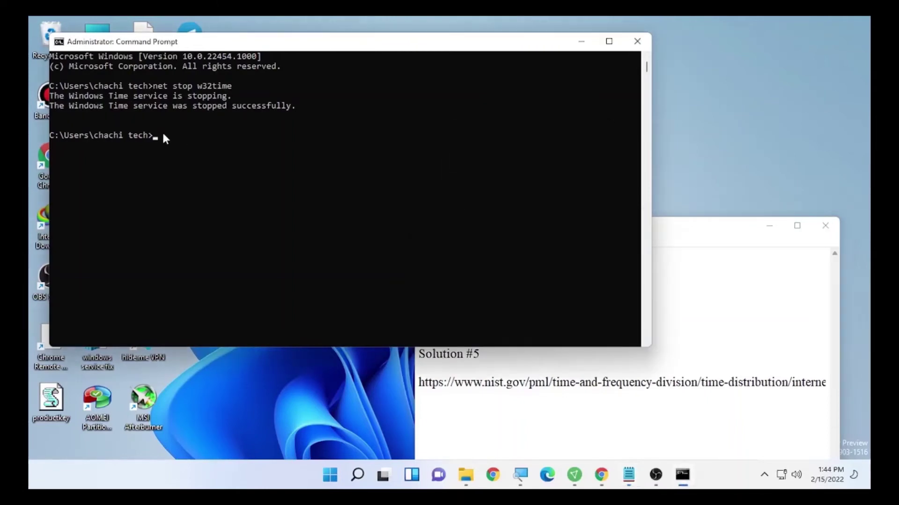
{"action": "right_click", "coordinate": [186, 146]}
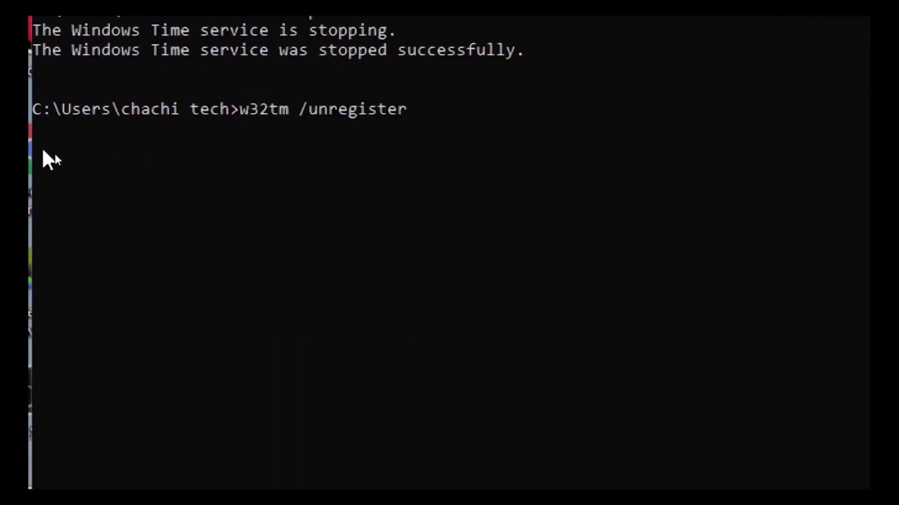
{"action": "key", "text": "Return"}
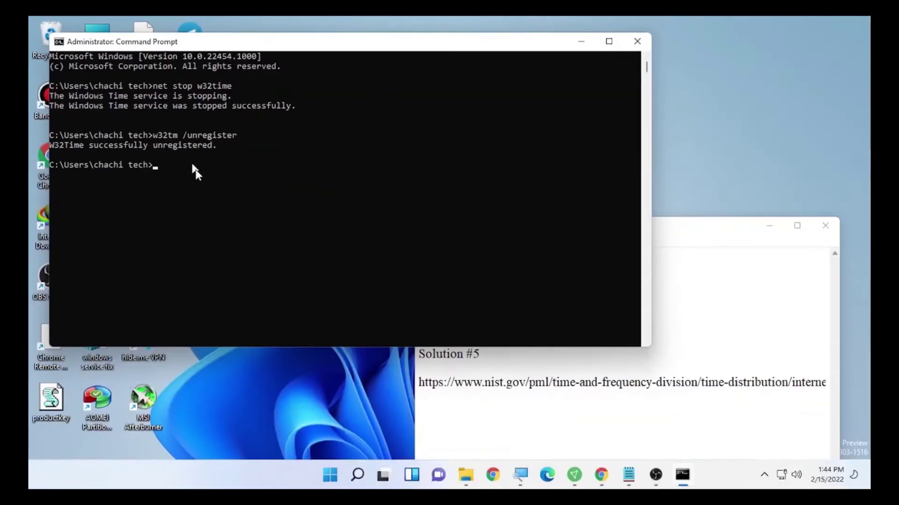
Step: Copy the w32tm /register command from the notes and run it in Command Prompt
{"action": "left_click", "coordinate": [492, 368]}
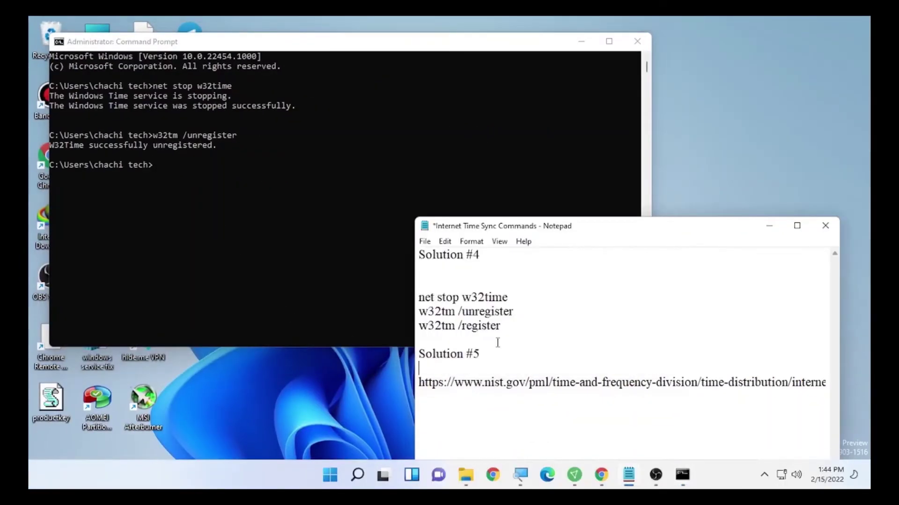
{"action": "left_click_drag", "start_coordinate": [506, 323], "coordinate": [420, 326]}
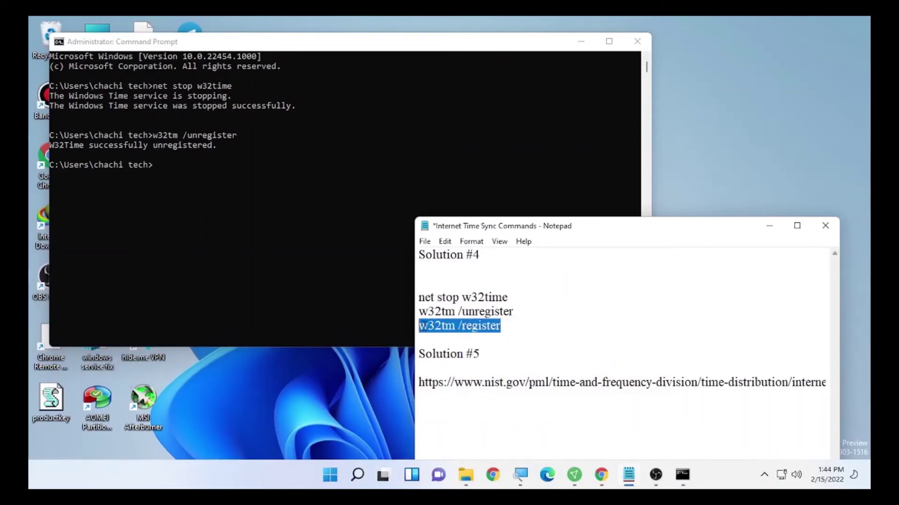
{"action": "right_click", "coordinate": [449, 327]}
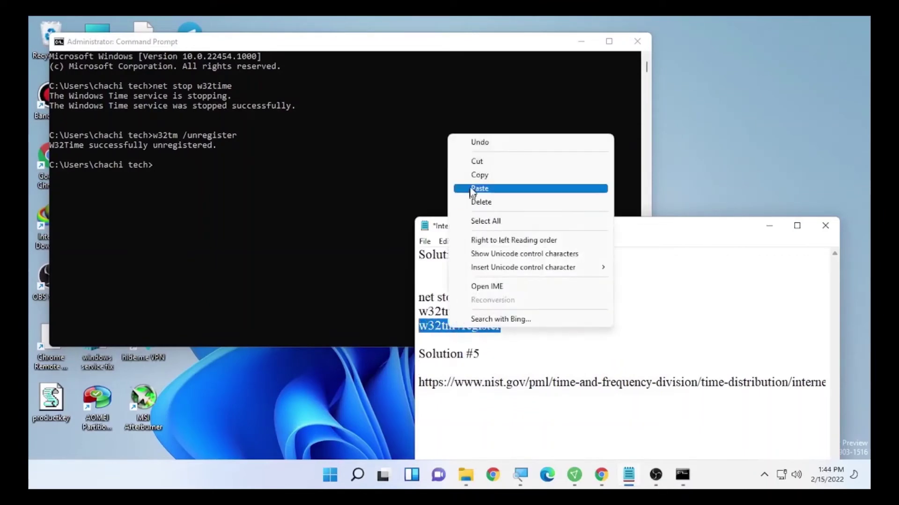
{"action": "left_click", "coordinate": [477, 175]}
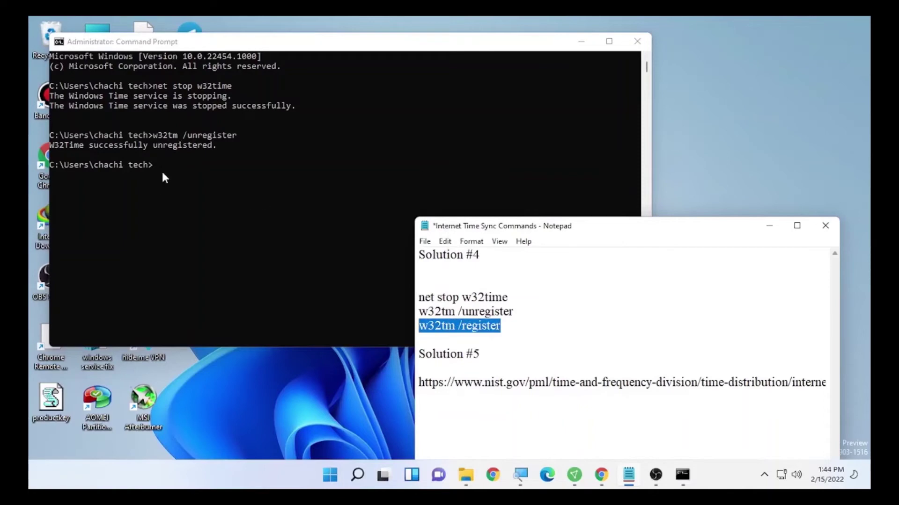
{"action": "left_click", "coordinate": [161, 168]}
{"action": "left_click", "coordinate": [161, 167]}
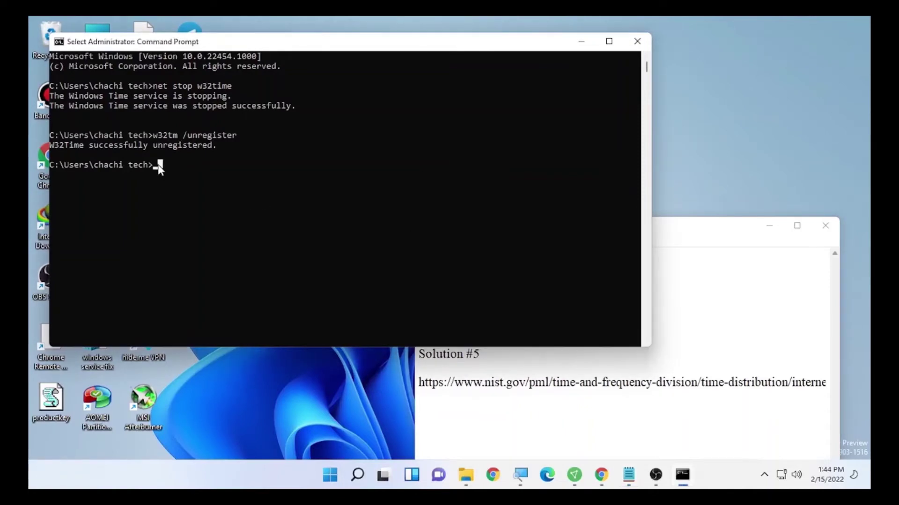
{"action": "right_click", "coordinate": [222, 194]}
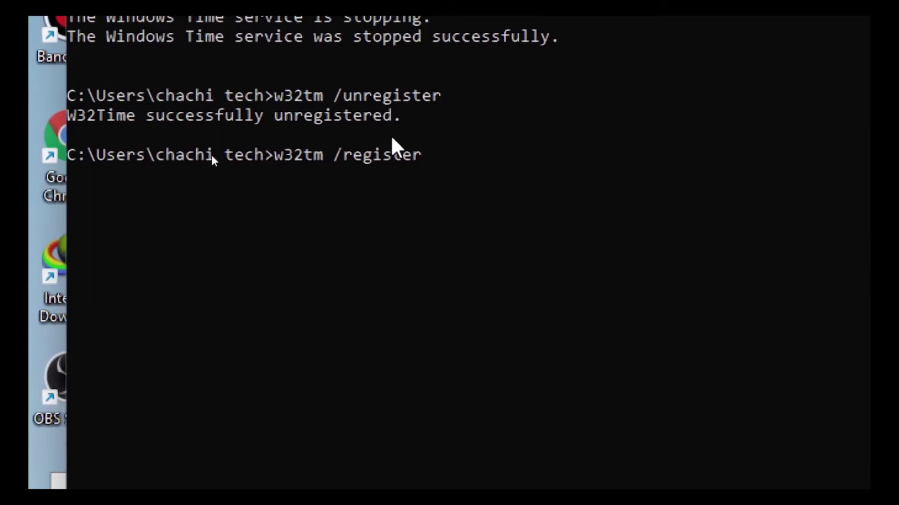
{"action": "key", "text": "Return"}
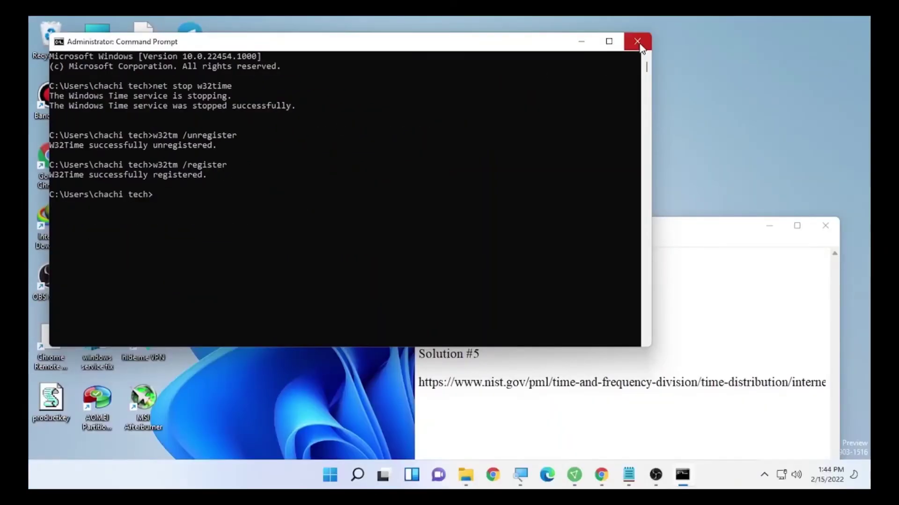
Step: Close Command Prompt with the notes minimized, and restart the computer
{"action": "left_click", "coordinate": [638, 41]}
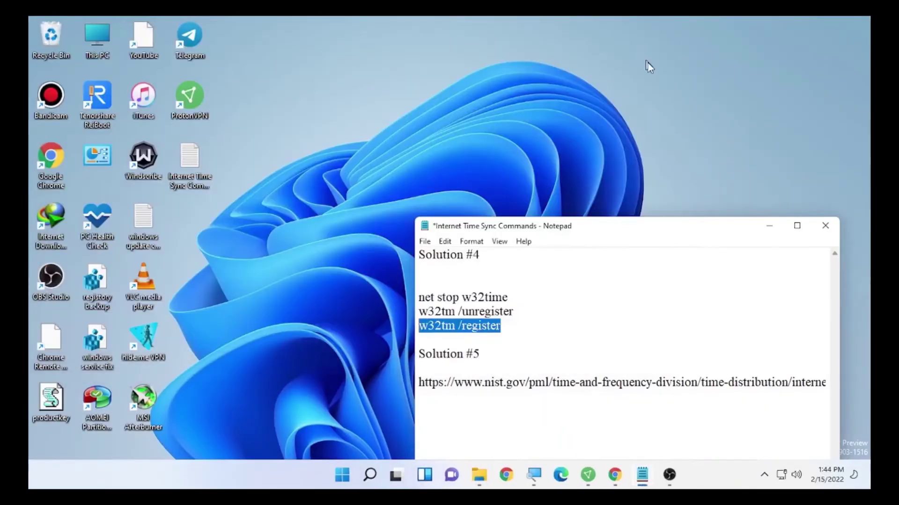
{"action": "left_click", "coordinate": [769, 226]}
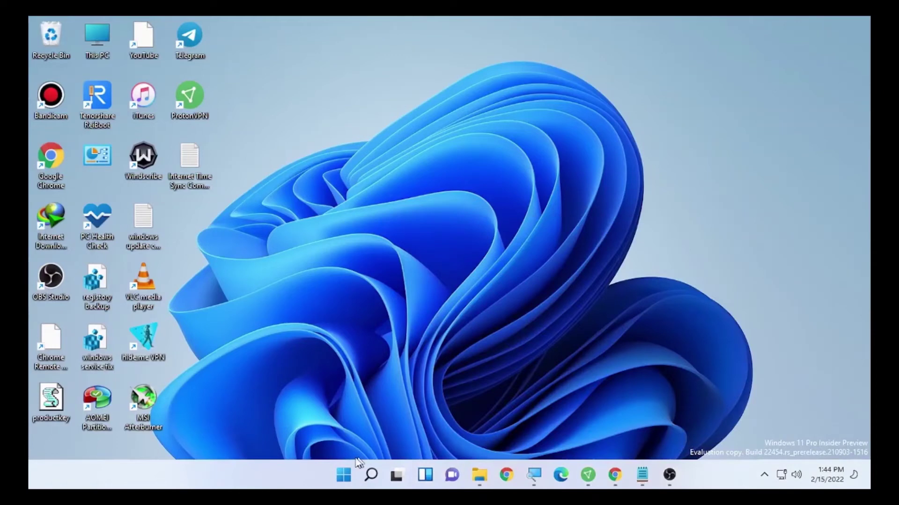
{"action": "right_click", "coordinate": [343, 475]}
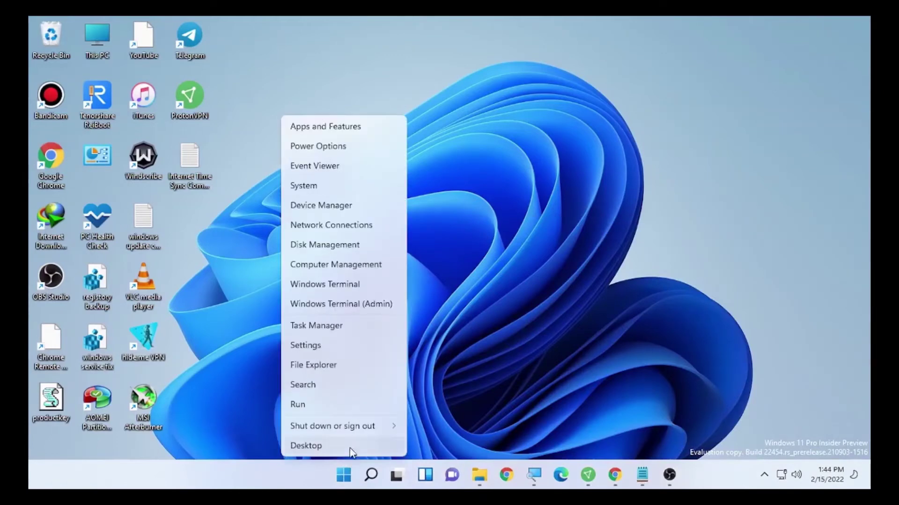
{"action": "mouse_move", "coordinate": [384, 427]}
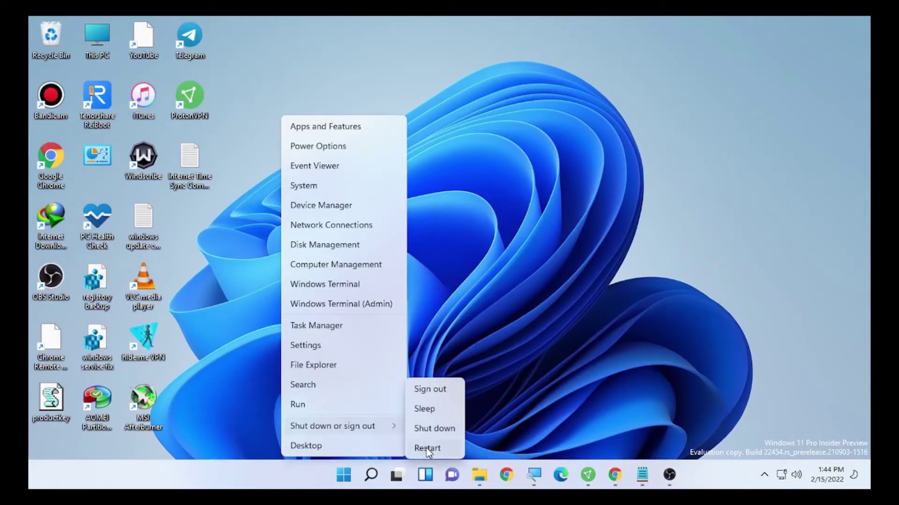
{"action": "left_click", "coordinate": [427, 449]}
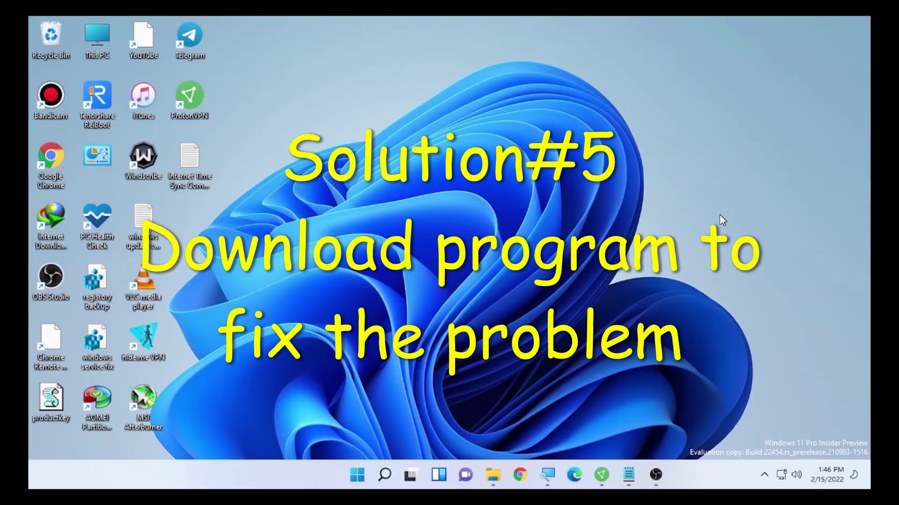
Step: Copy the full NIST Internet Time Service link under Solution #5 in the Internet Time Sync Commands notes
{"action": "left_click", "coordinate": [628, 475]}
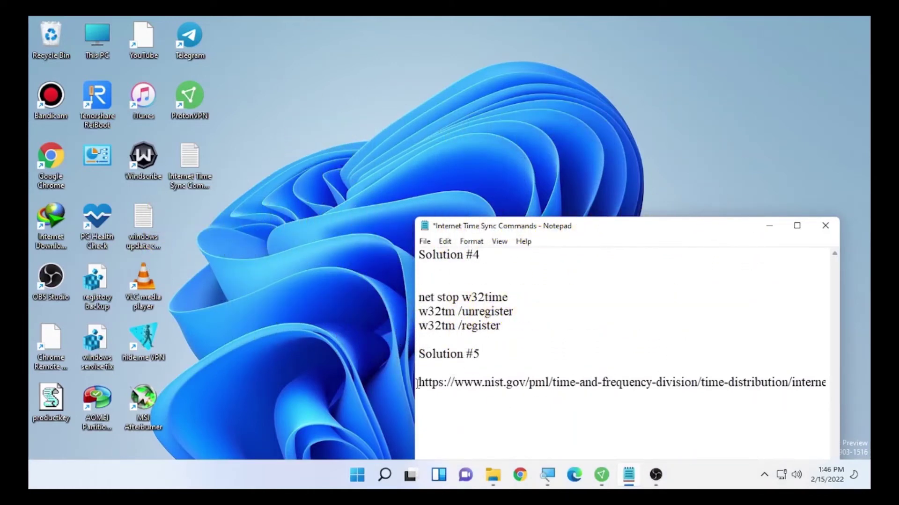
{"action": "left_click_drag", "start_coordinate": [418, 382], "coordinate": [828, 401]}
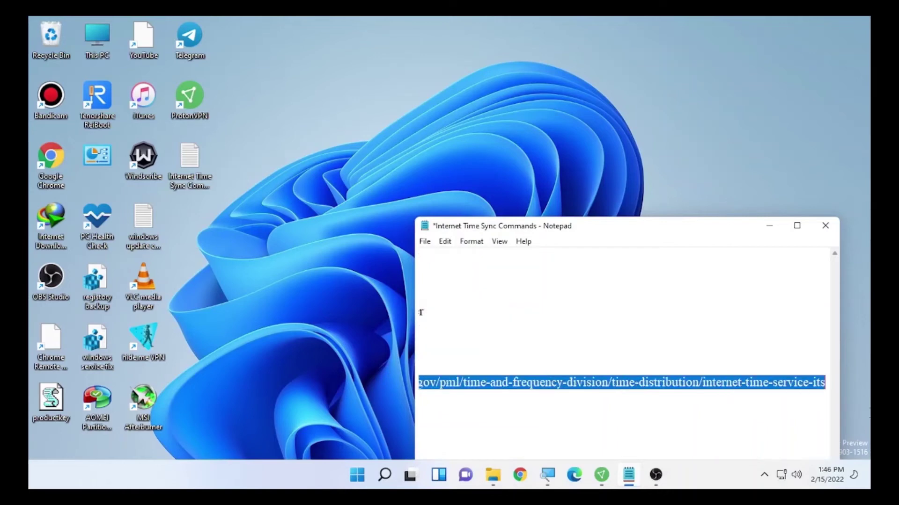
{"action": "right_click", "coordinate": [649, 382]}
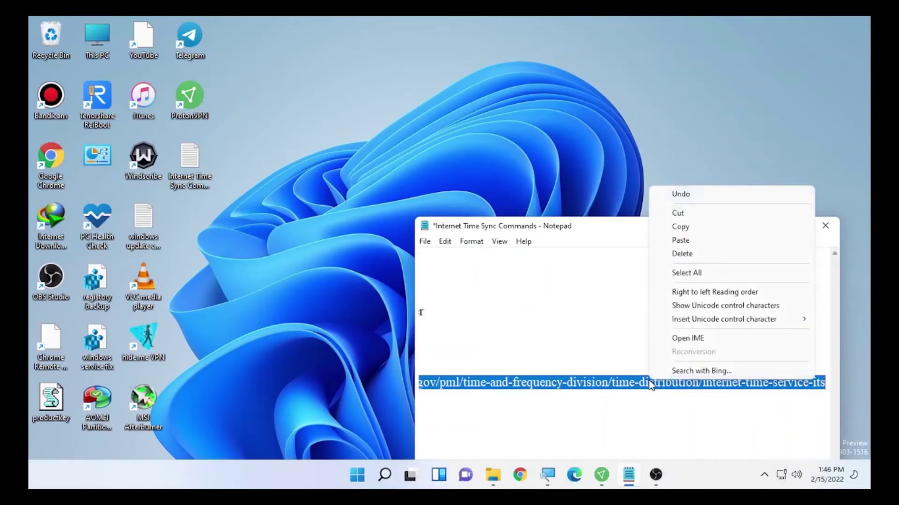
{"action": "left_click", "coordinate": [684, 226]}
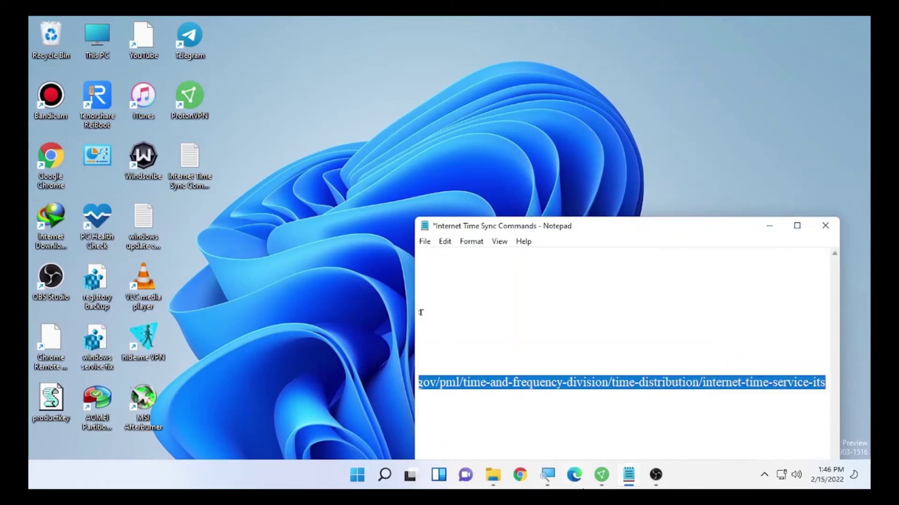
Step: Switch to Google Chrome, close the extra blank window, and load the copied NIST Internet Time Service address
{"action": "mouse_move", "coordinate": [600, 488]}
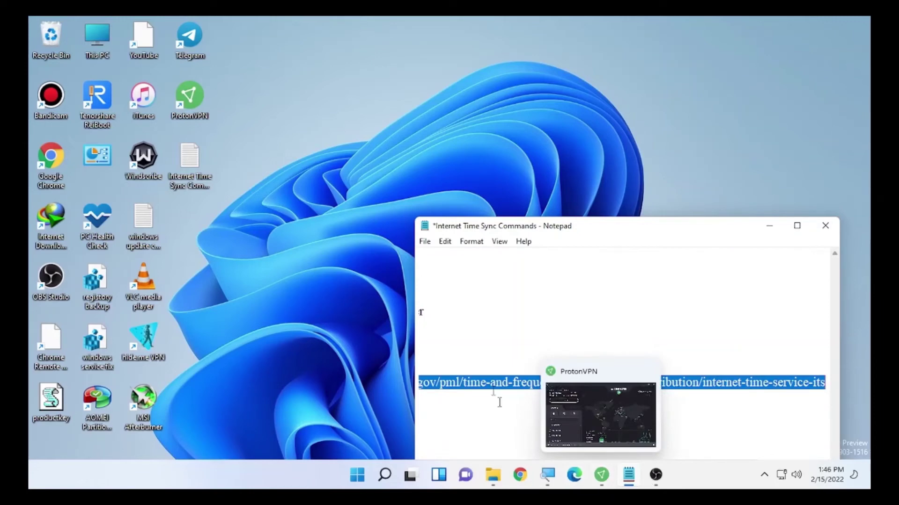
{"action": "left_click", "coordinate": [515, 482]}
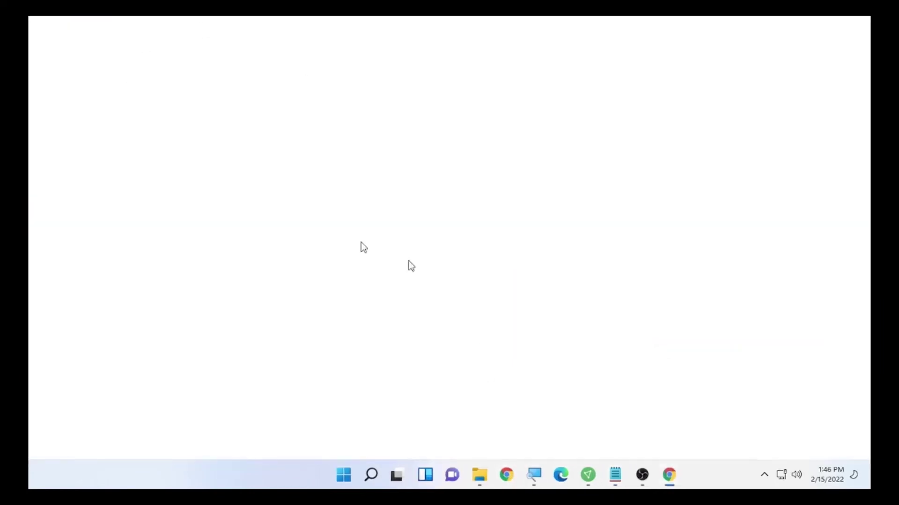
{"action": "mouse_move", "coordinate": [669, 475]}
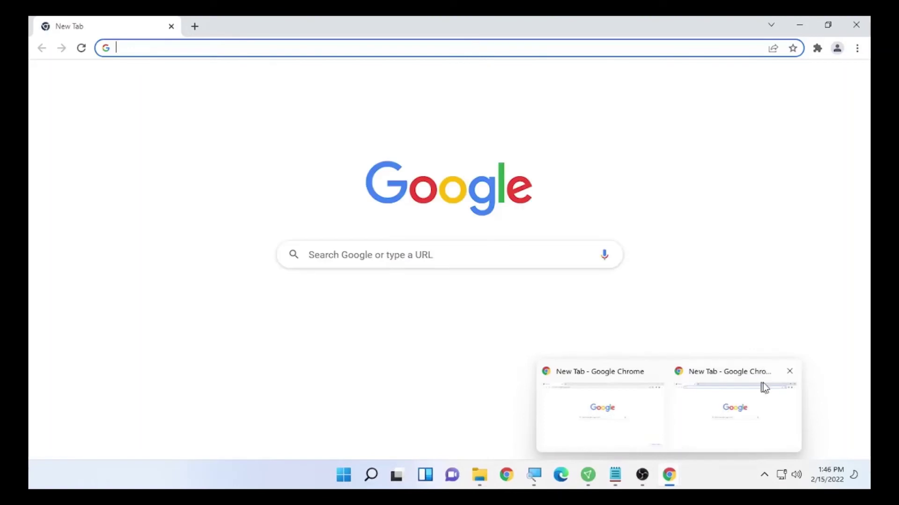
{"action": "left_click", "coordinate": [790, 371]}
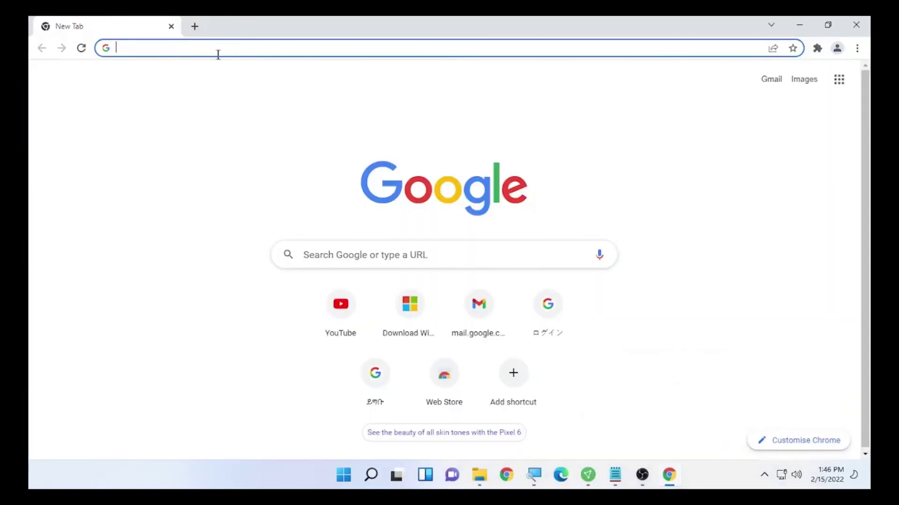
{"action": "right_click", "coordinate": [147, 52]}
{"action": "left_click", "coordinate": [195, 136]}
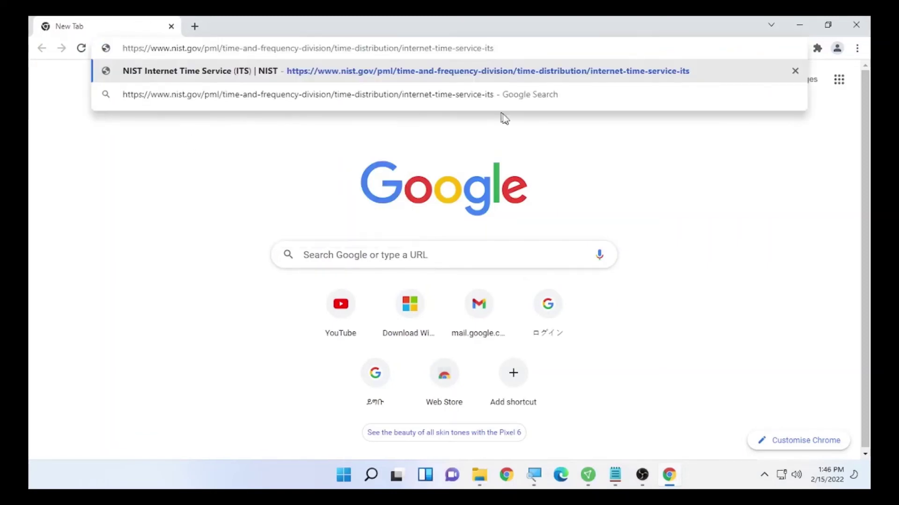
{"action": "key", "text": "Return"}
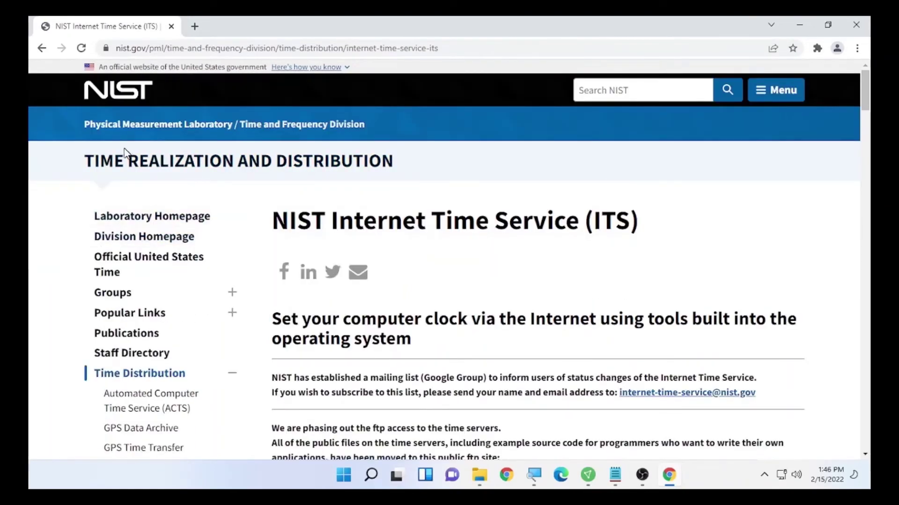
Step: Download nistime-32bit.exe from the NIST page's section on setting the computer clock using a downloaded program
{"action": "scroll", "coordinate": [421, 215], "scroll_direction": "down", "scroll_amount": 20}
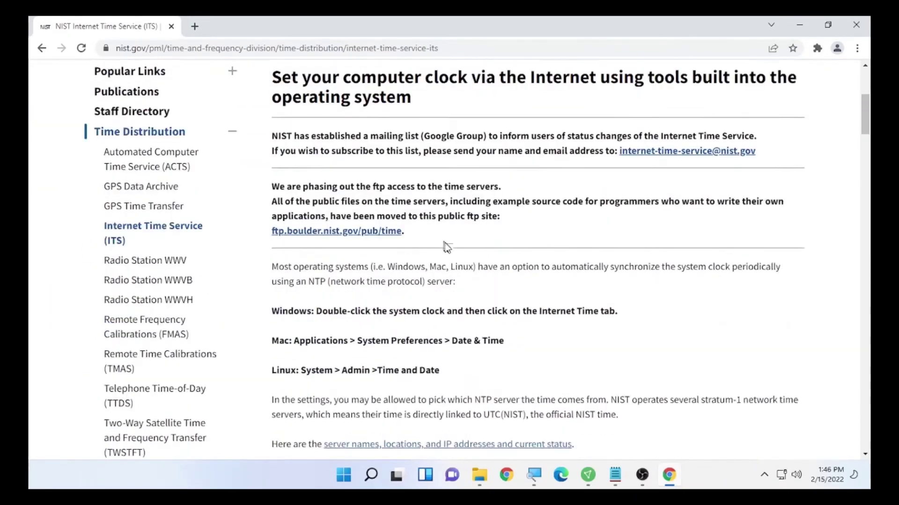
{"action": "scroll", "coordinate": [449, 253], "scroll_direction": "down", "scroll_amount": 20}
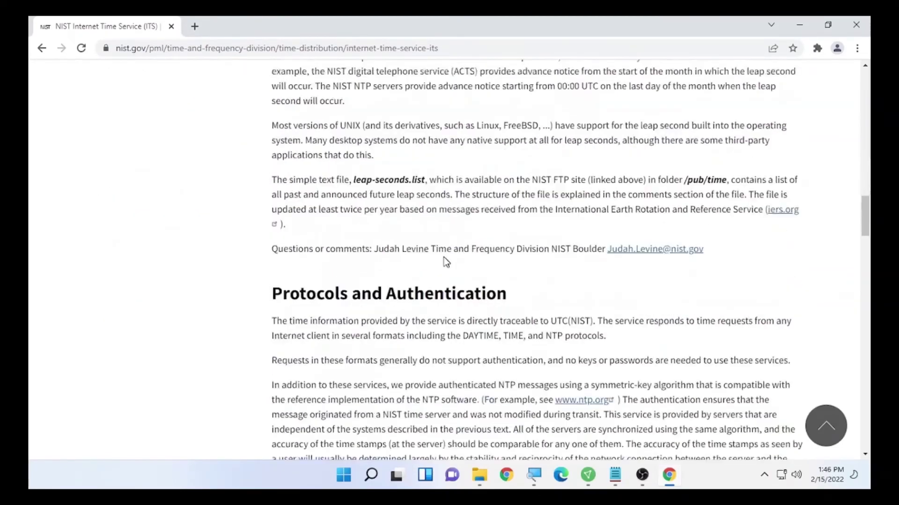
{"action": "scroll", "coordinate": [444, 263], "scroll_direction": "down", "scroll_amount": 20}
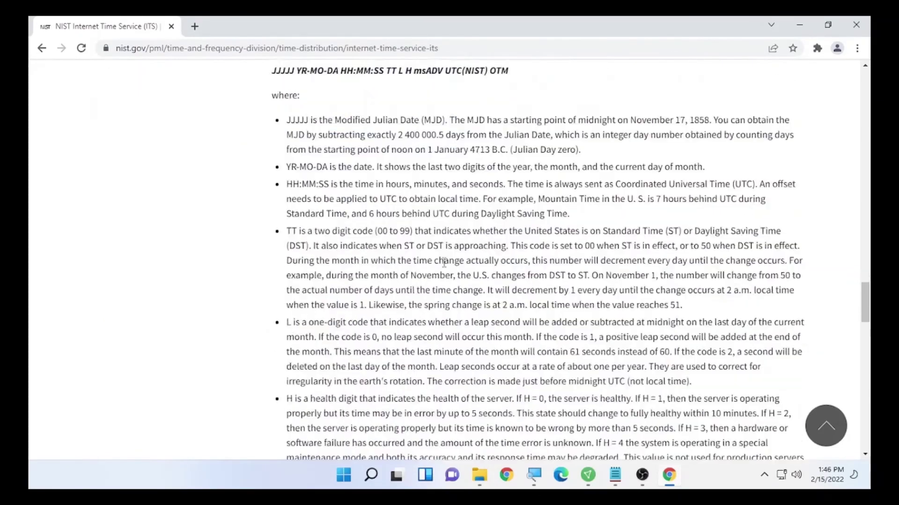
{"action": "scroll", "coordinate": [446, 258], "scroll_direction": "down", "scroll_amount": 2}
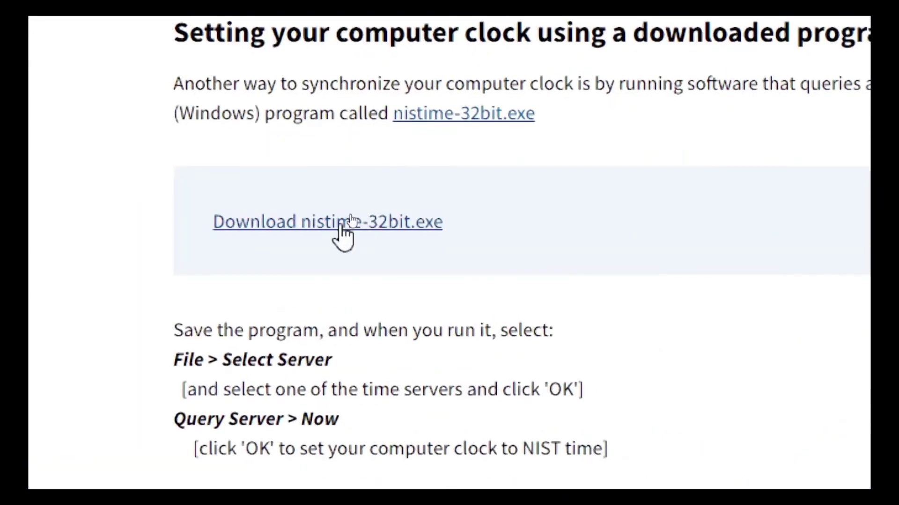
{"action": "left_click", "coordinate": [337, 214]}
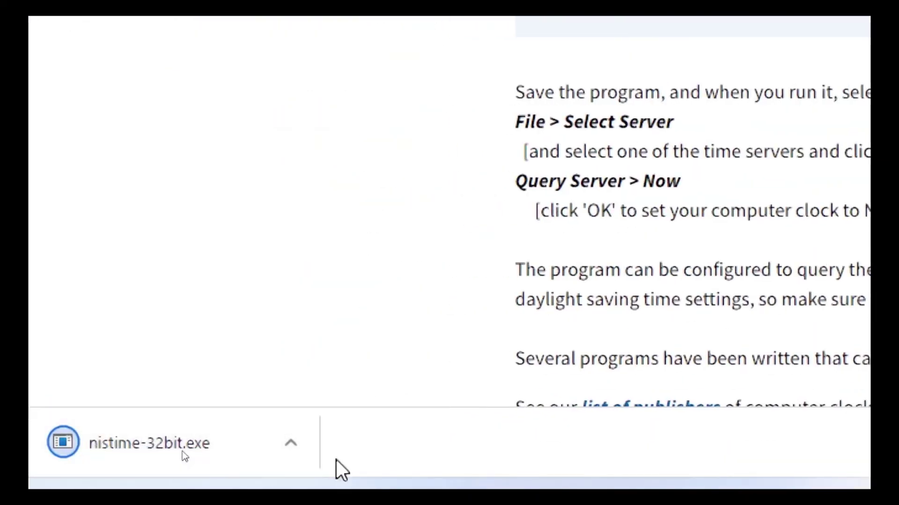
Step: Locate the downloaded nistime-32bit.exe by opening the Downloads folder in File Explorer
{"action": "left_click", "coordinate": [290, 443]}
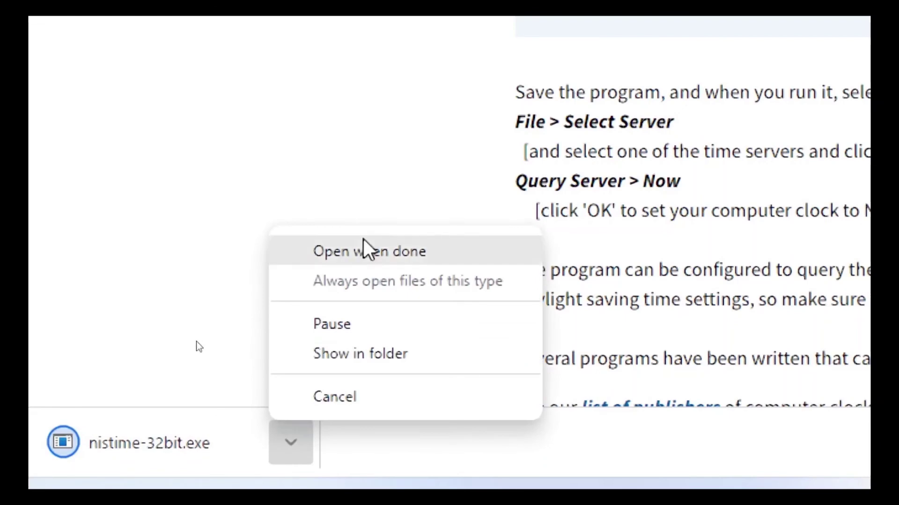
{"action": "left_click", "coordinate": [355, 364]}
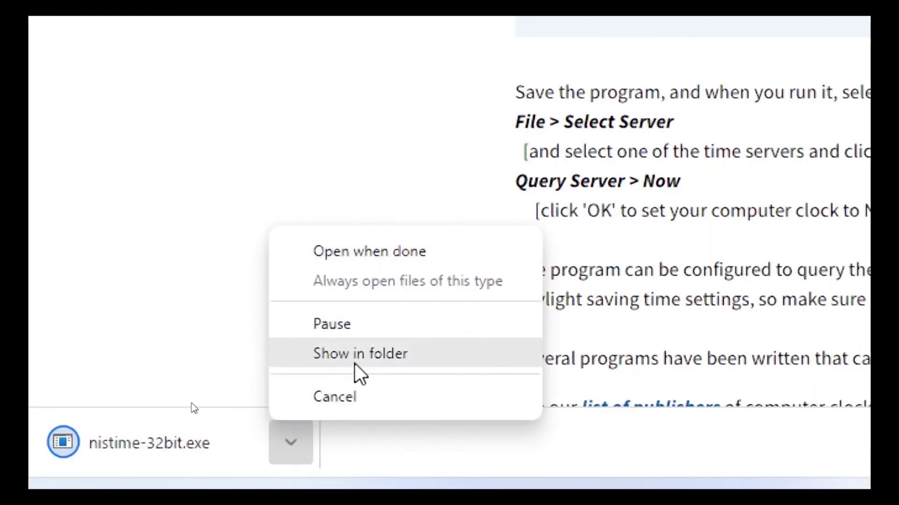
{"action": "left_click", "coordinate": [357, 365]}
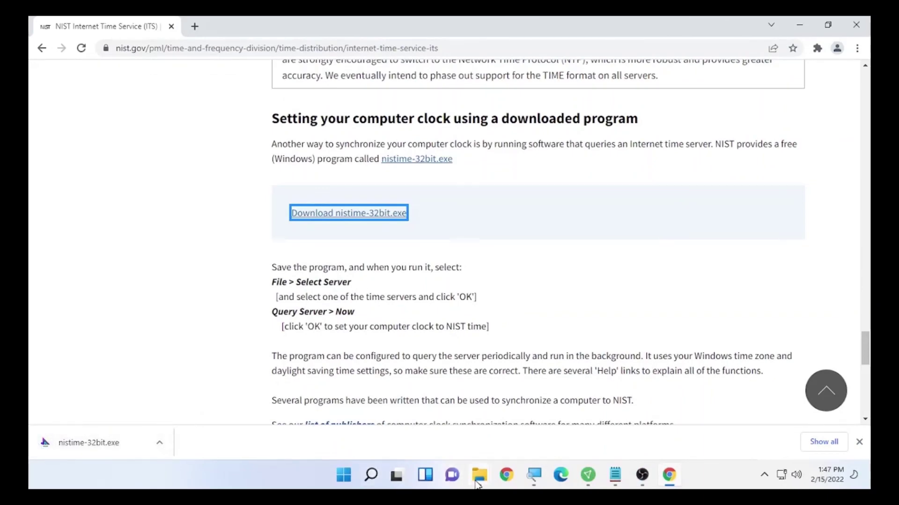
{"action": "mouse_move", "coordinate": [478, 479]}
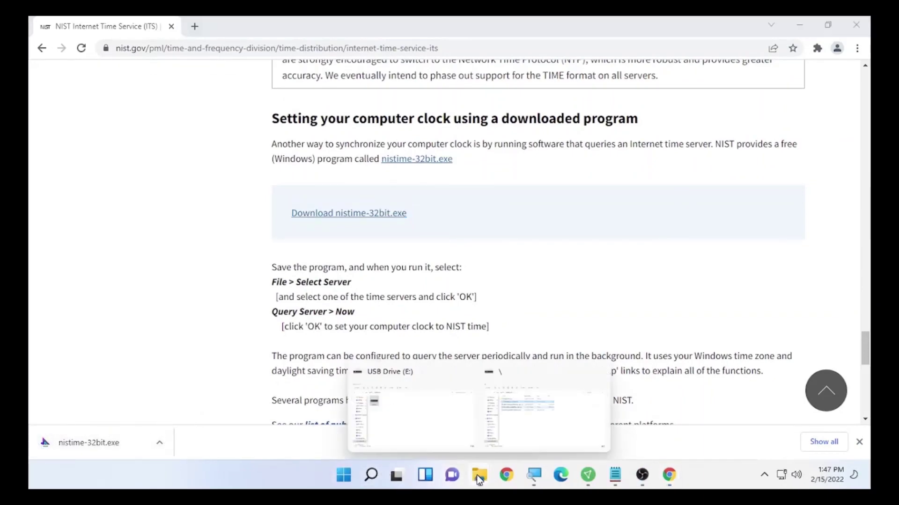
{"action": "left_click", "coordinate": [415, 418]}
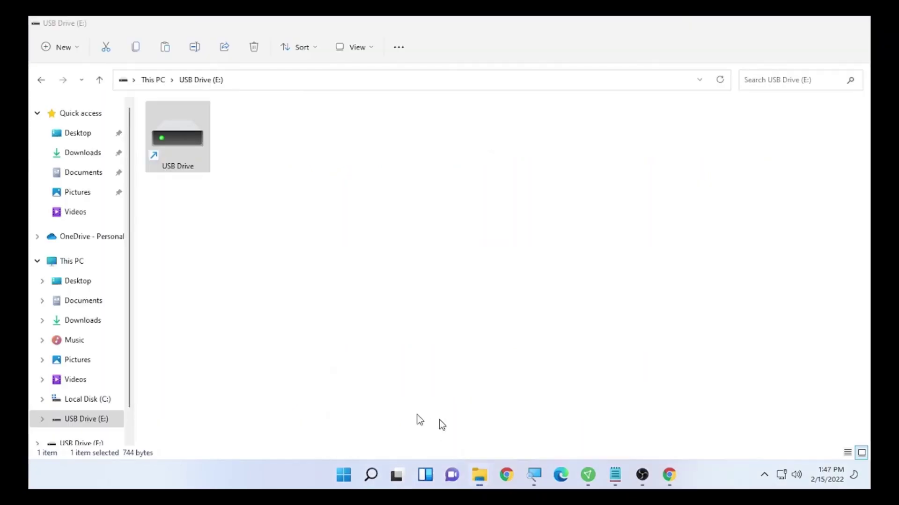
{"action": "left_click", "coordinate": [92, 158]}
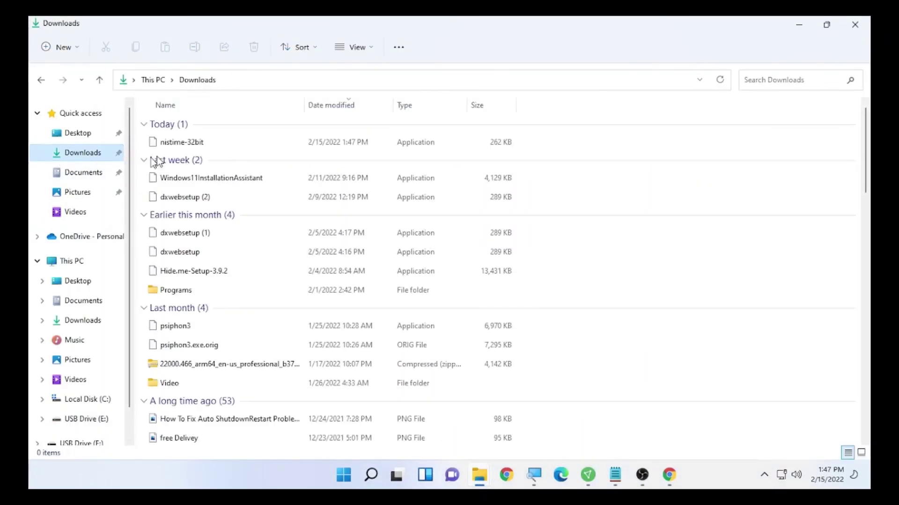
Step: Run nistime-32bit from the Downloads folder as administrator
{"action": "key", "text": "ctrl"}
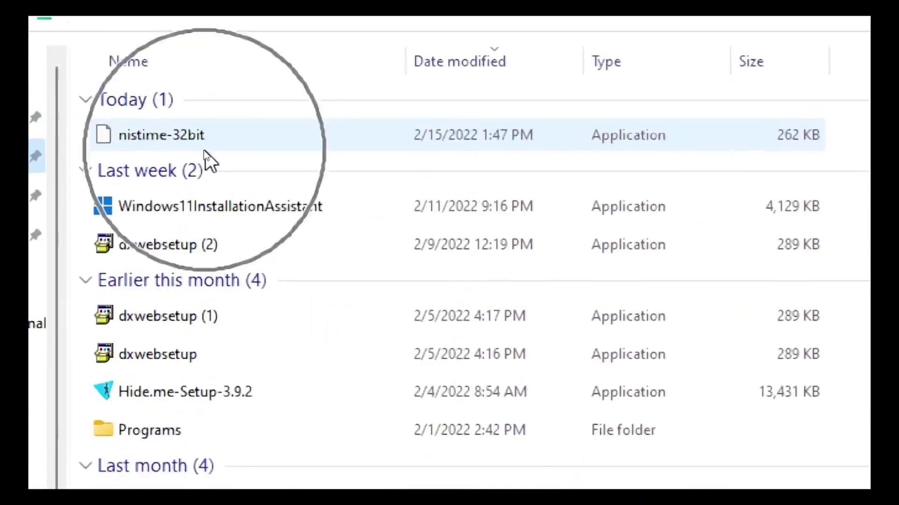
{"action": "key", "text": "ctrl"}
{"action": "right_click", "coordinate": [162, 142]}
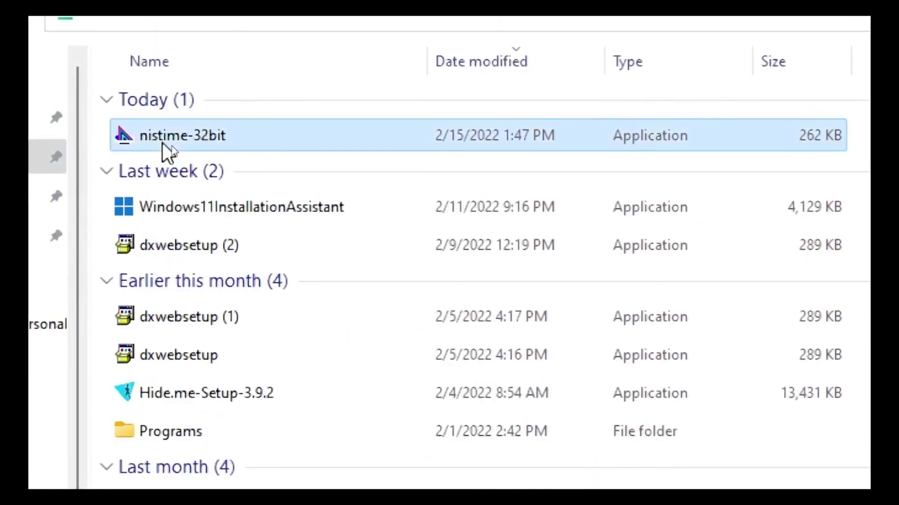
{"action": "key", "text": "ctrl"}
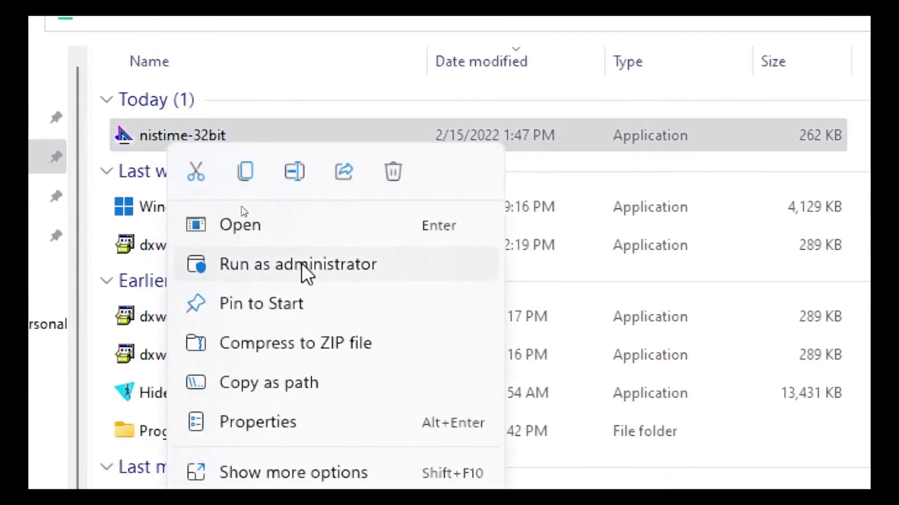
{"action": "key", "text": "ctrl"}
{"action": "left_click", "coordinate": [302, 263]}
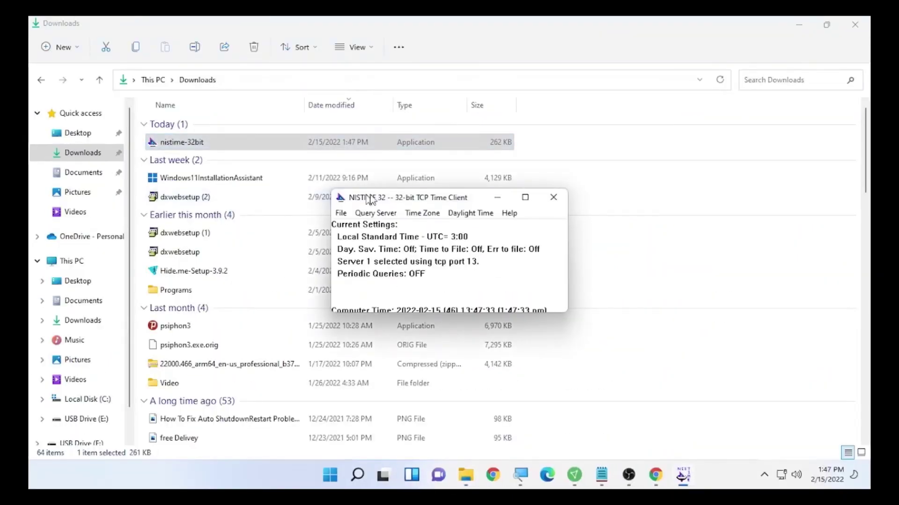
Step: Minimize the File Explorer, Chrome, NISTIME 32 and Notepad windows to clear the desktop
{"action": "left_click", "coordinate": [804, 23]}
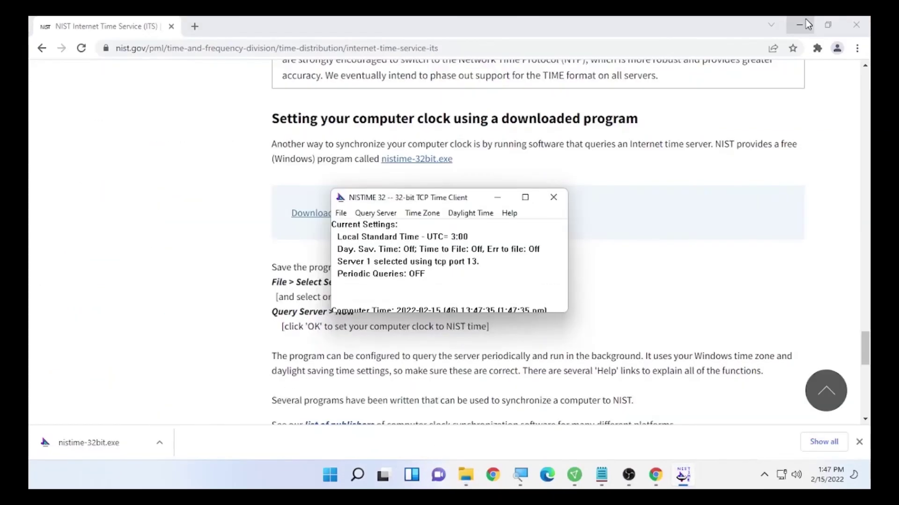
{"action": "left_click", "coordinate": [805, 20]}
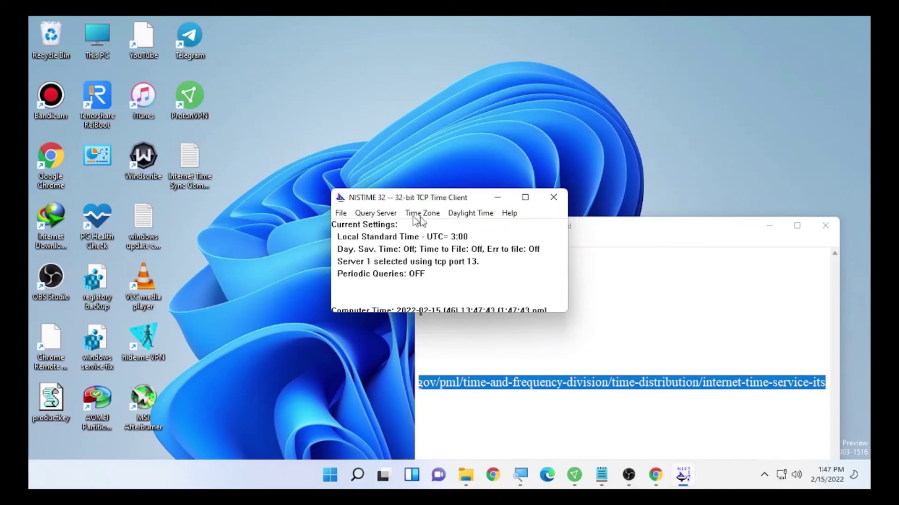
{"action": "left_click", "coordinate": [507, 201]}
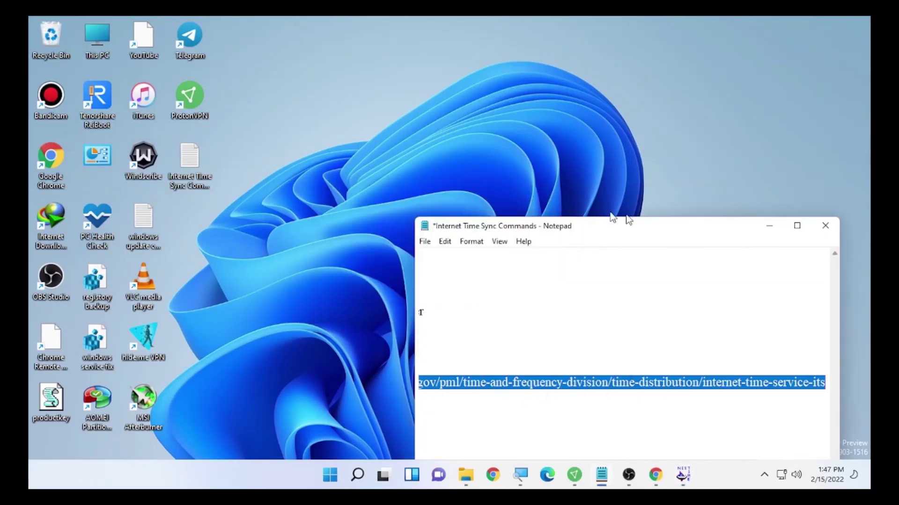
{"action": "left_click", "coordinate": [770, 229]}
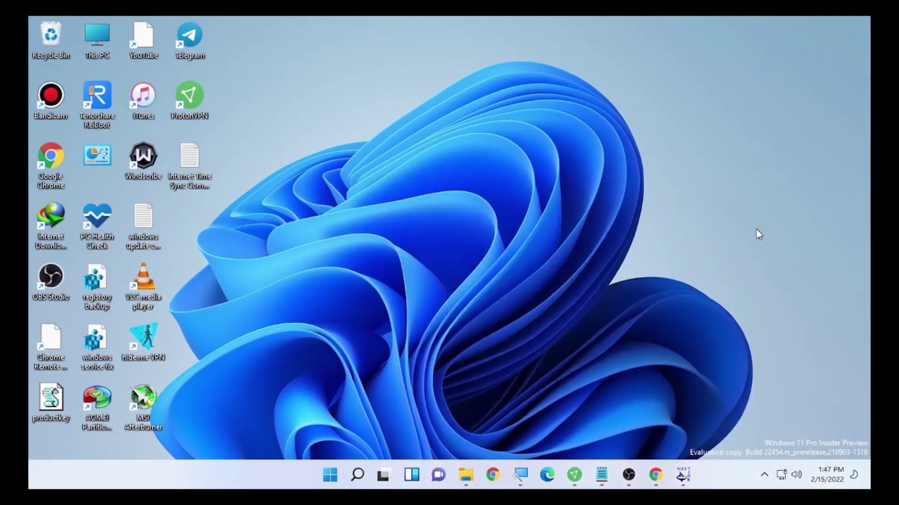